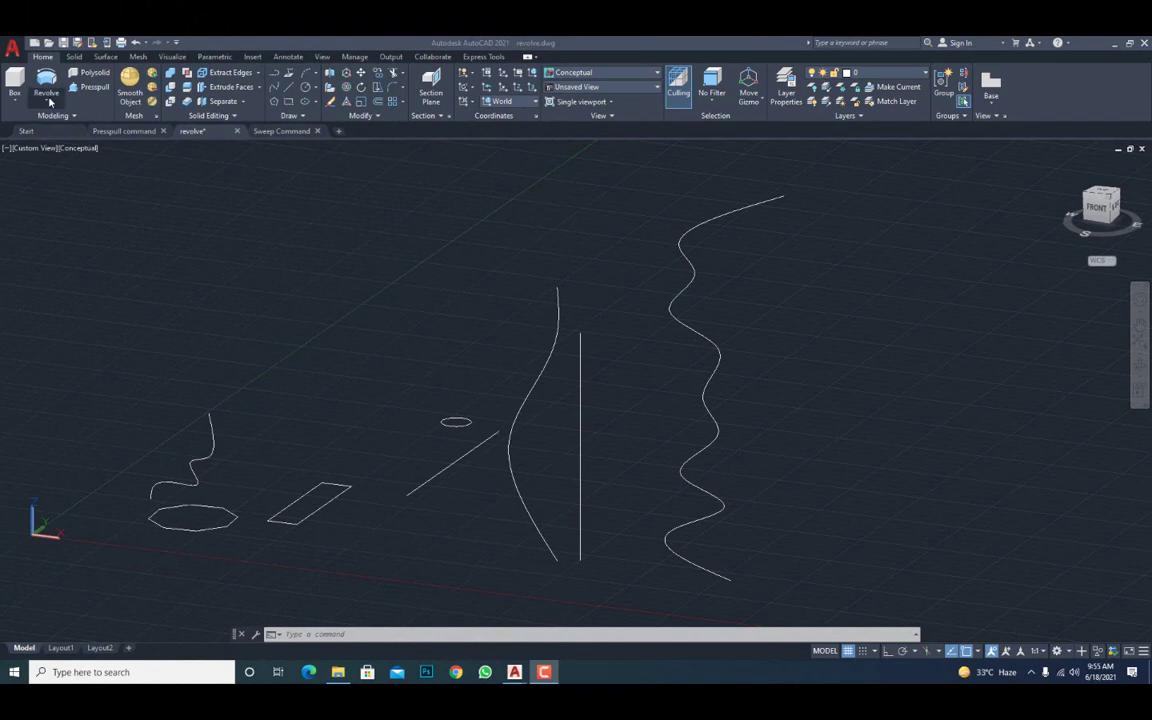
# - Start the REVOLVE command from the Home tab's solid-creation dropdown
pyautogui.click(47, 102)
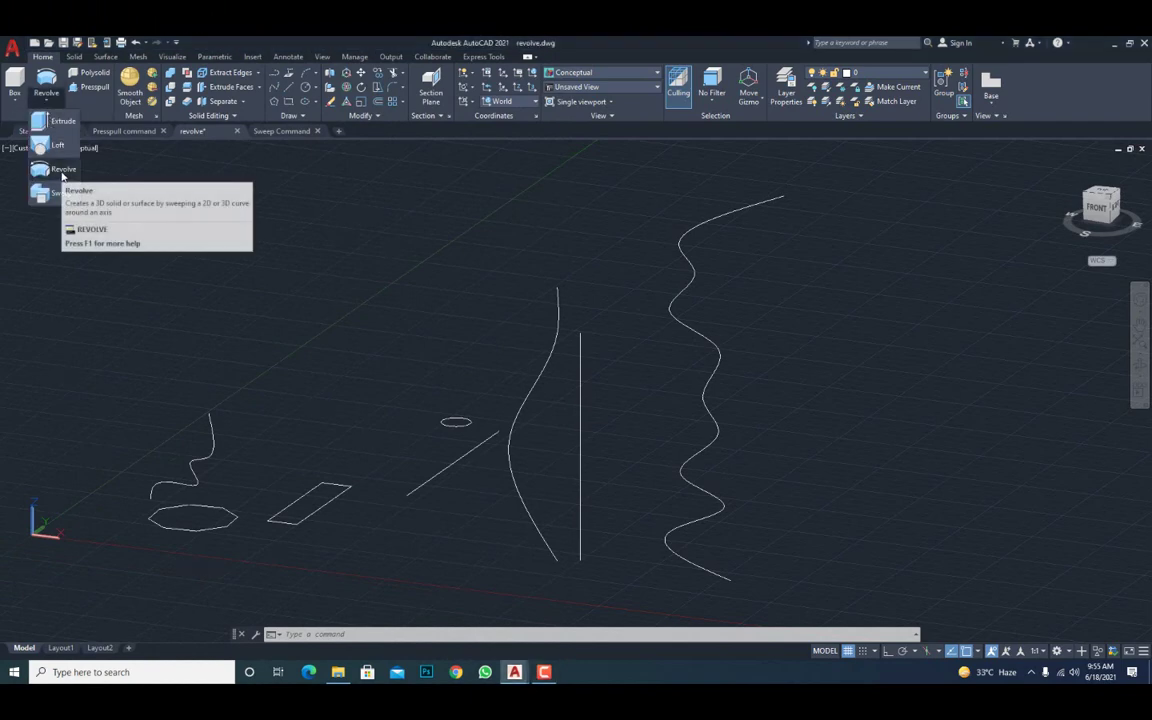
pyautogui.moveTo(60, 169)
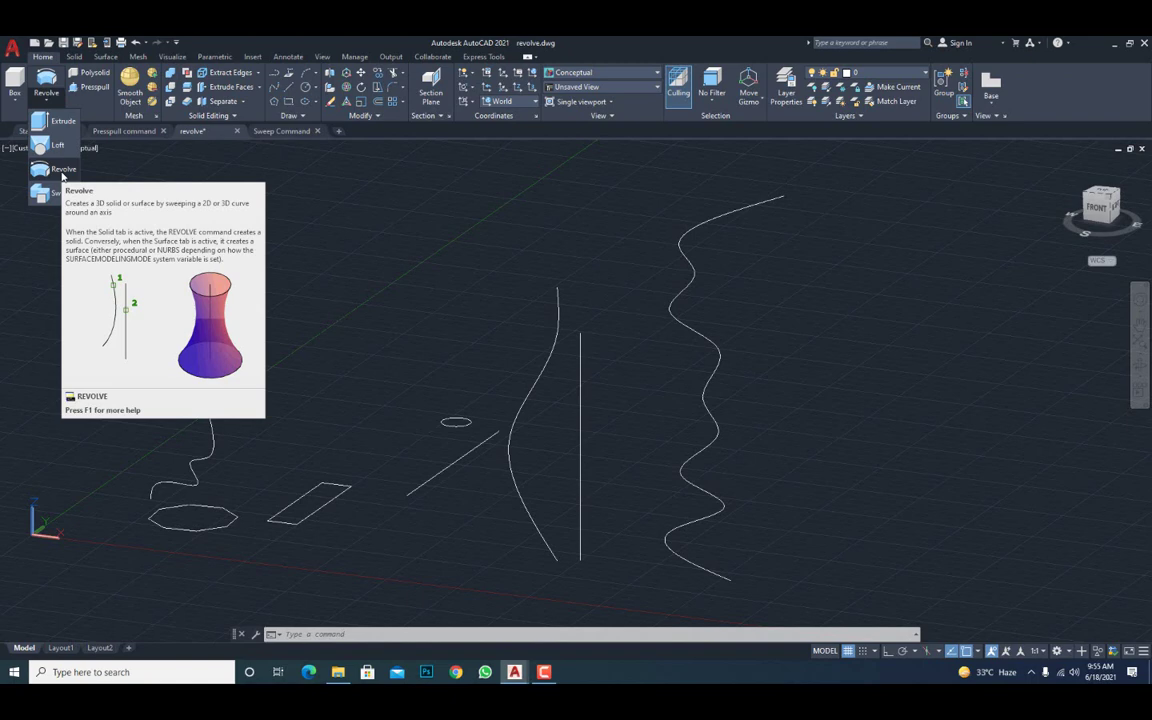
pyautogui.click(59, 172)
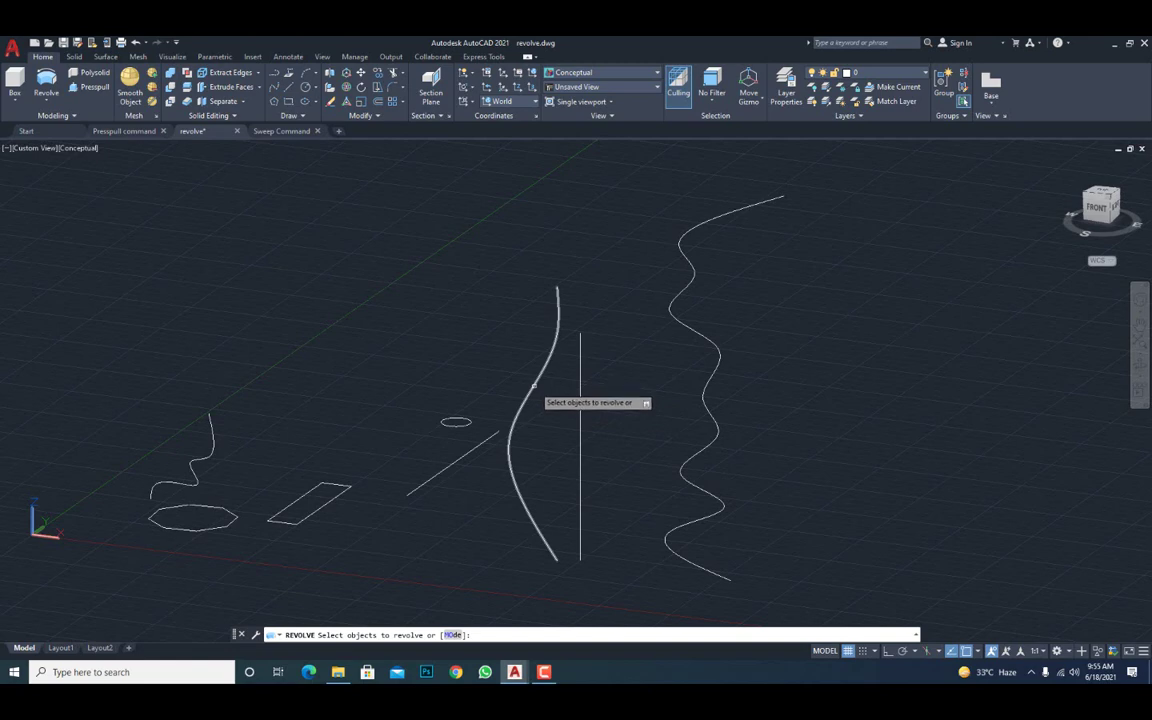
pyautogui.click(533, 385)
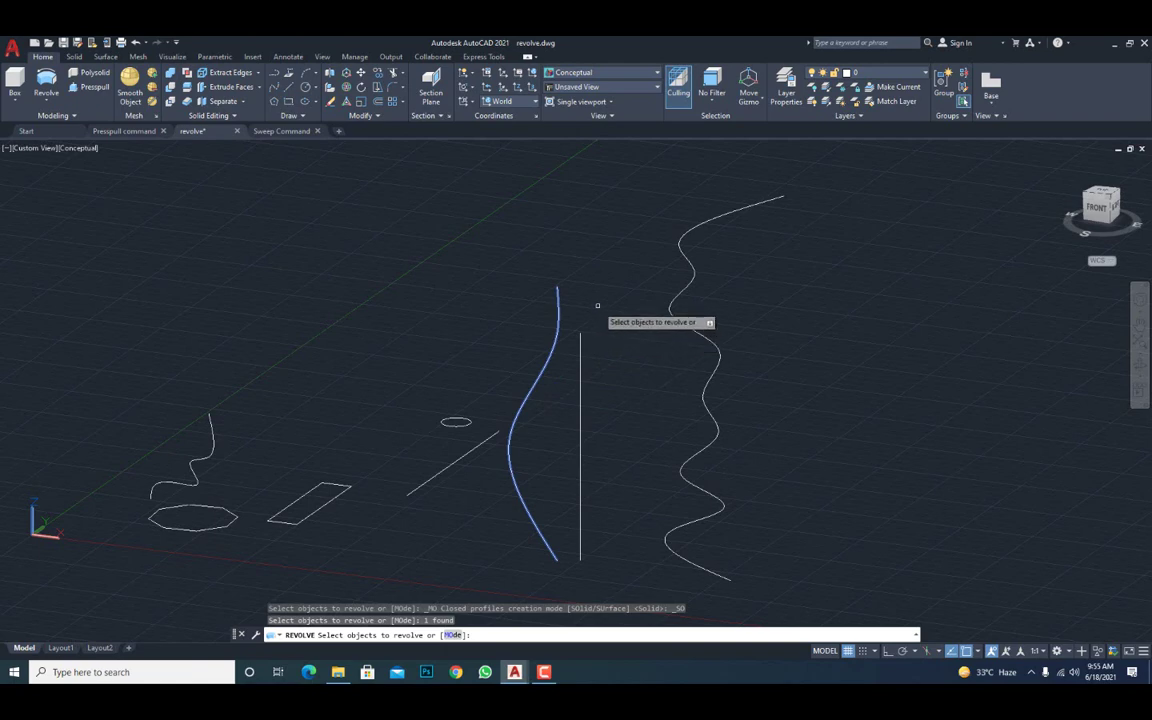
pyautogui.press('Return')
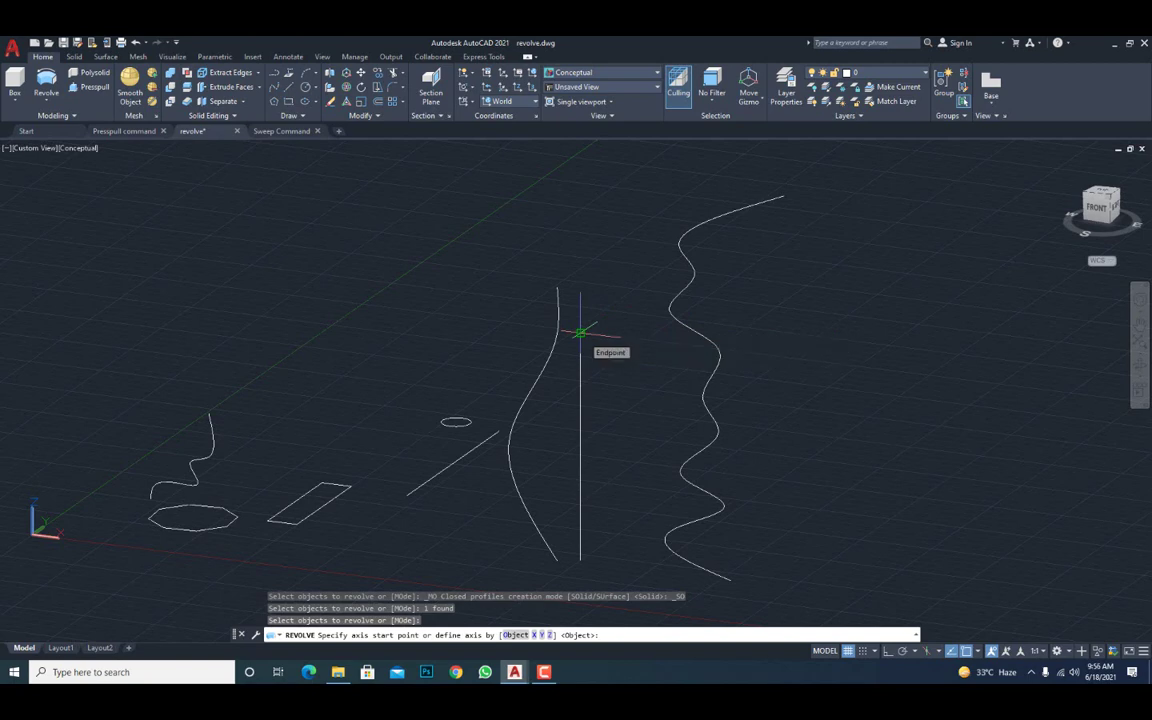
pyautogui.click(580, 332)
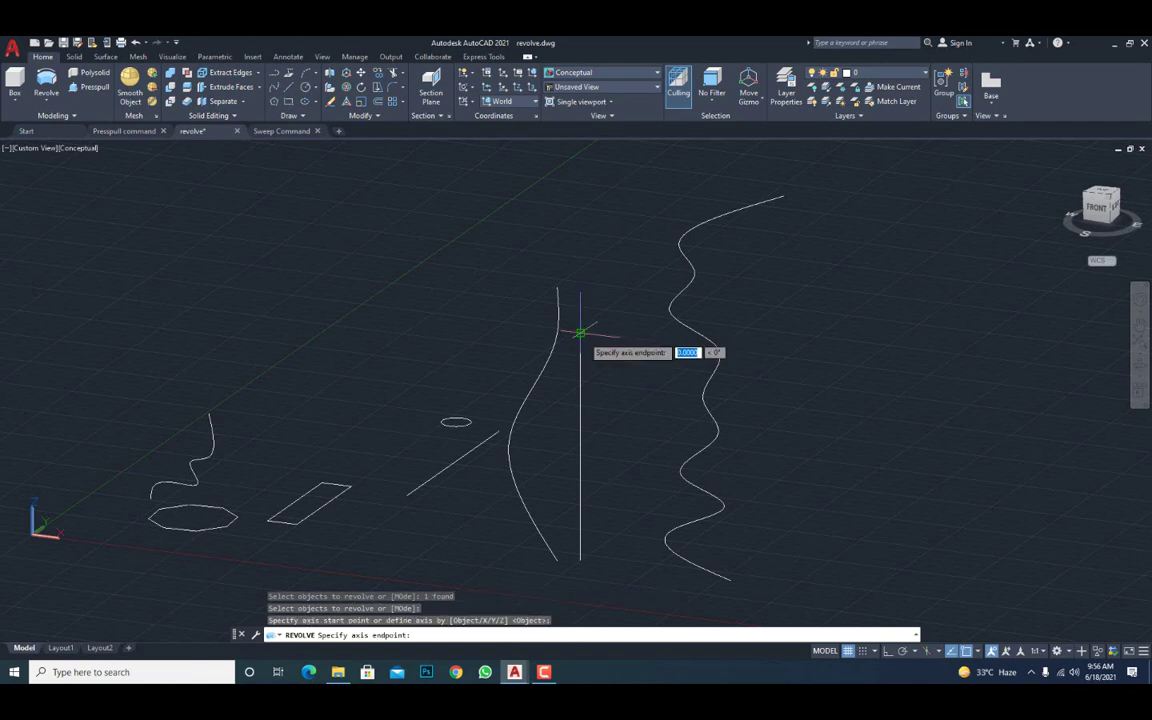
pyautogui.click(580, 559)
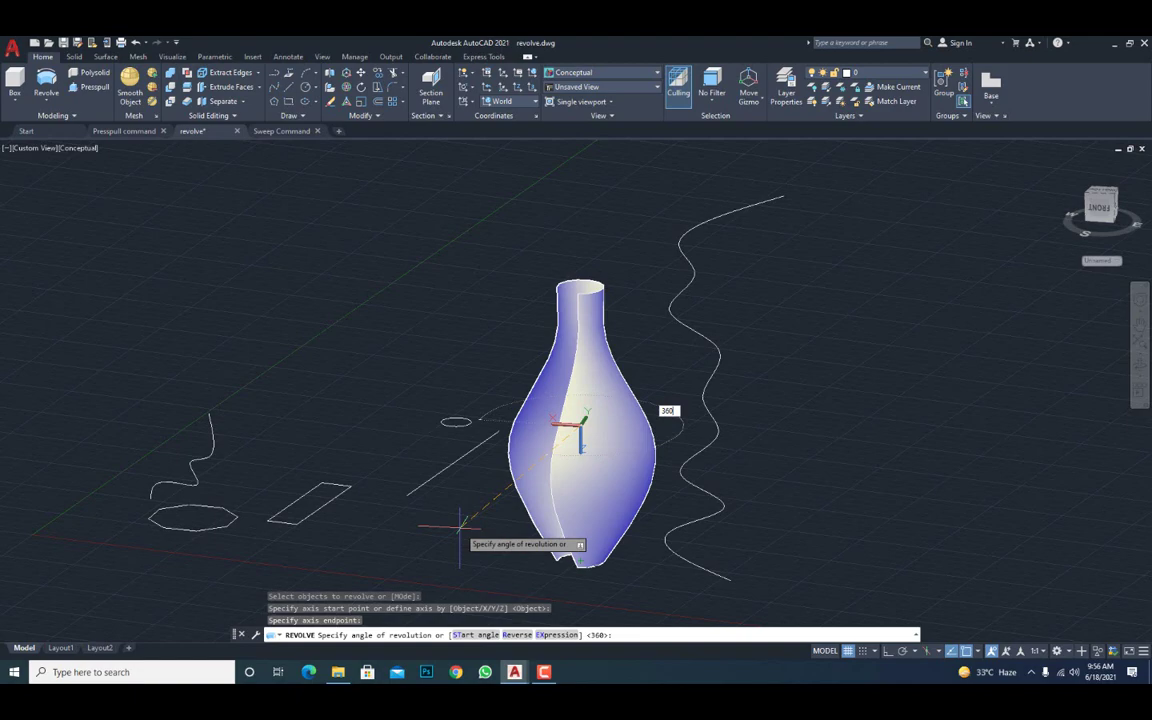
pyautogui.press('Return')
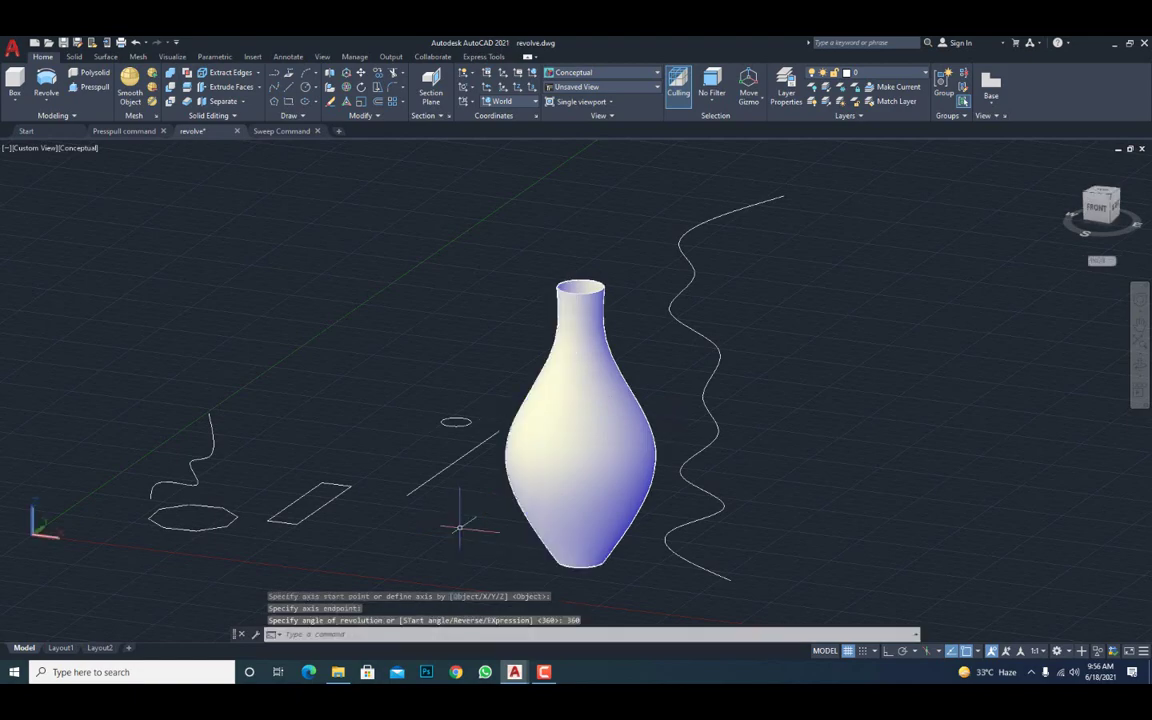
pyautogui.moveTo(558, 492)
pyautogui.keyDown('shift'); pyautogui.mouseDown(button='middle')
pyautogui.moveTo(527, 488)
pyautogui.moveTo(575, 488)
pyautogui.mouseUp(button='middle'); pyautogui.keyUp('shift')
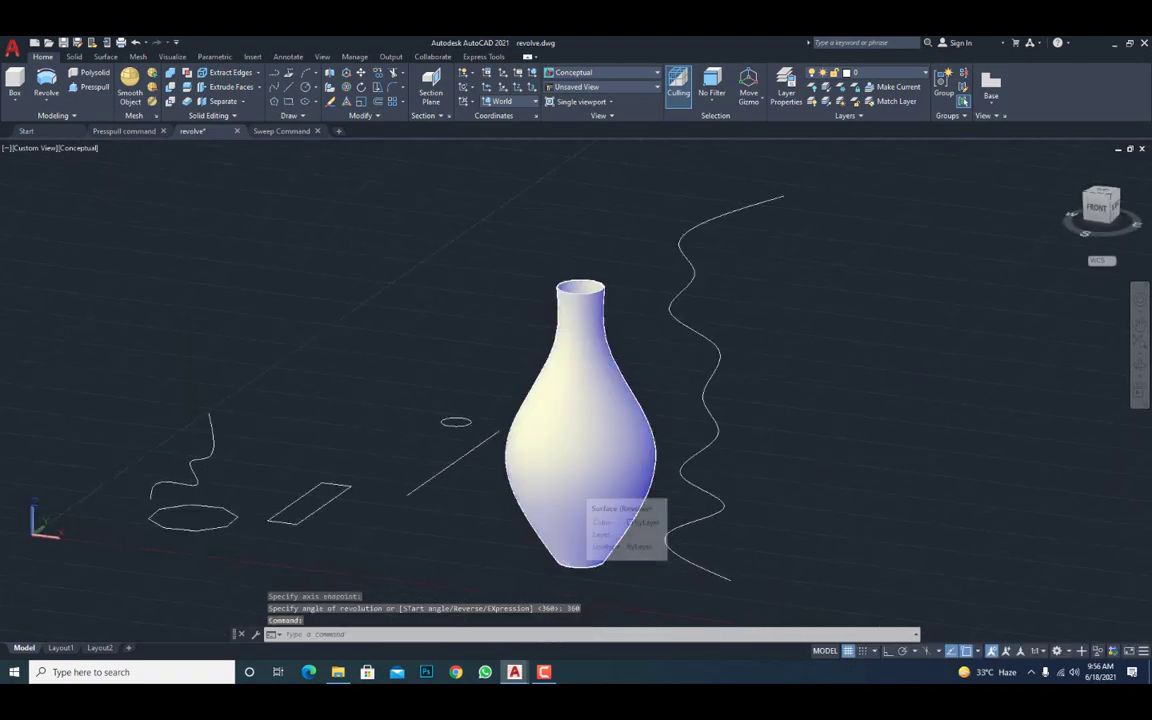
pyautogui.hotkey('ctrl', 'z')
pyautogui.hotkey('ctrl', 'z')
pyautogui.hotkey('ctrl', 'z')
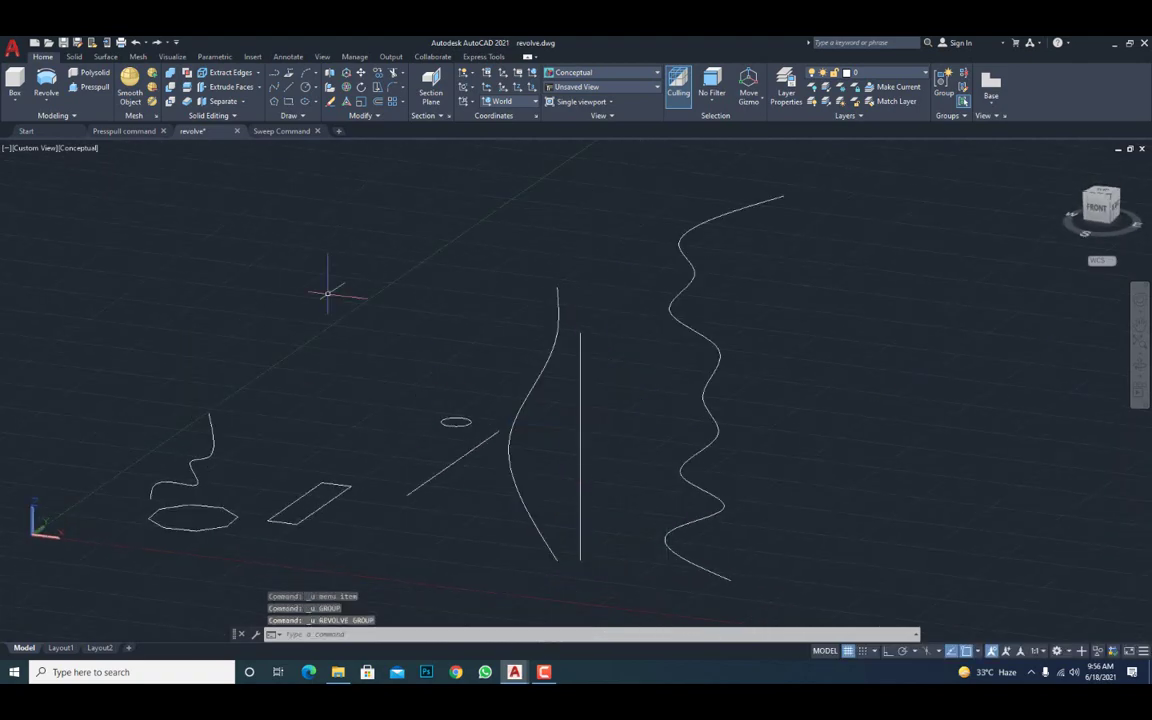
# - Revolve the curved vase profile 150° about the vertical line's top and bottom endpoints
pyautogui.click(46, 100)
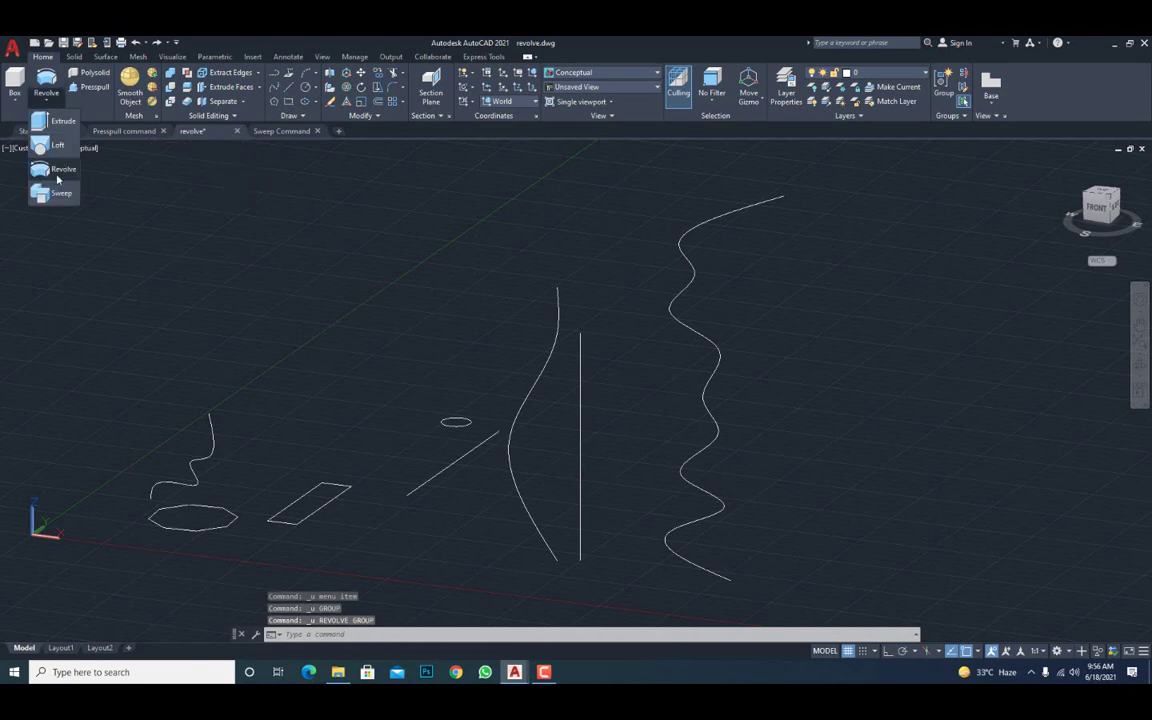
pyautogui.click(52, 165)
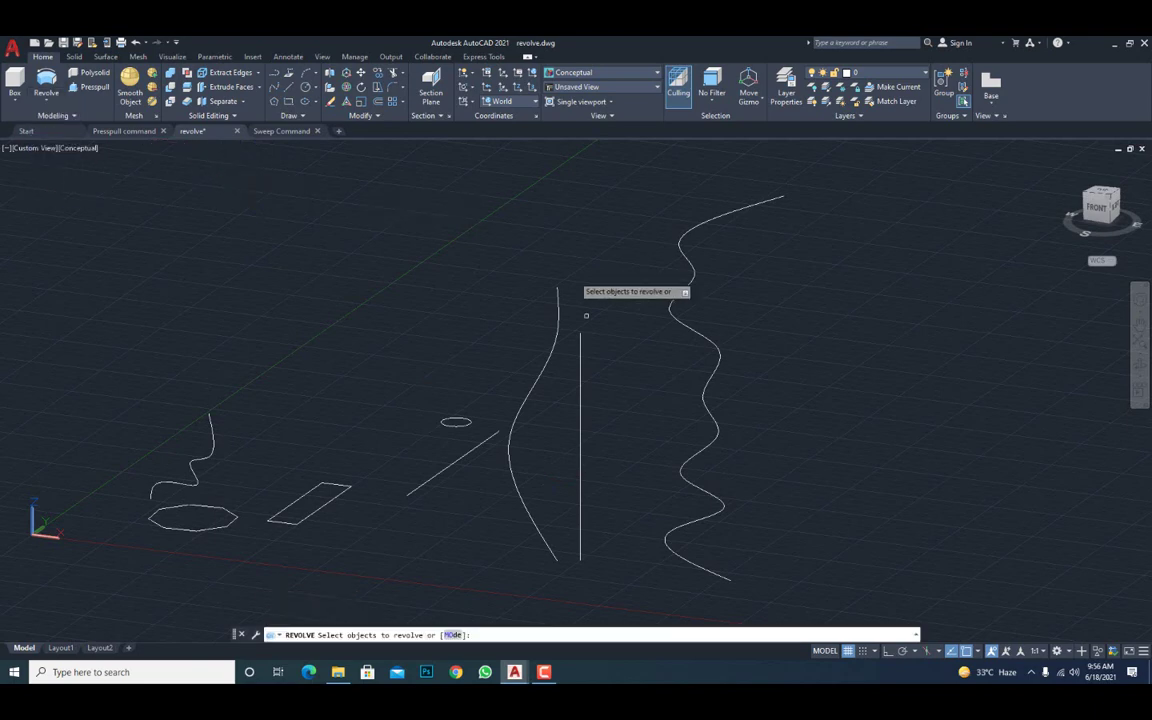
pyautogui.click(539, 372)
pyautogui.press('Return')
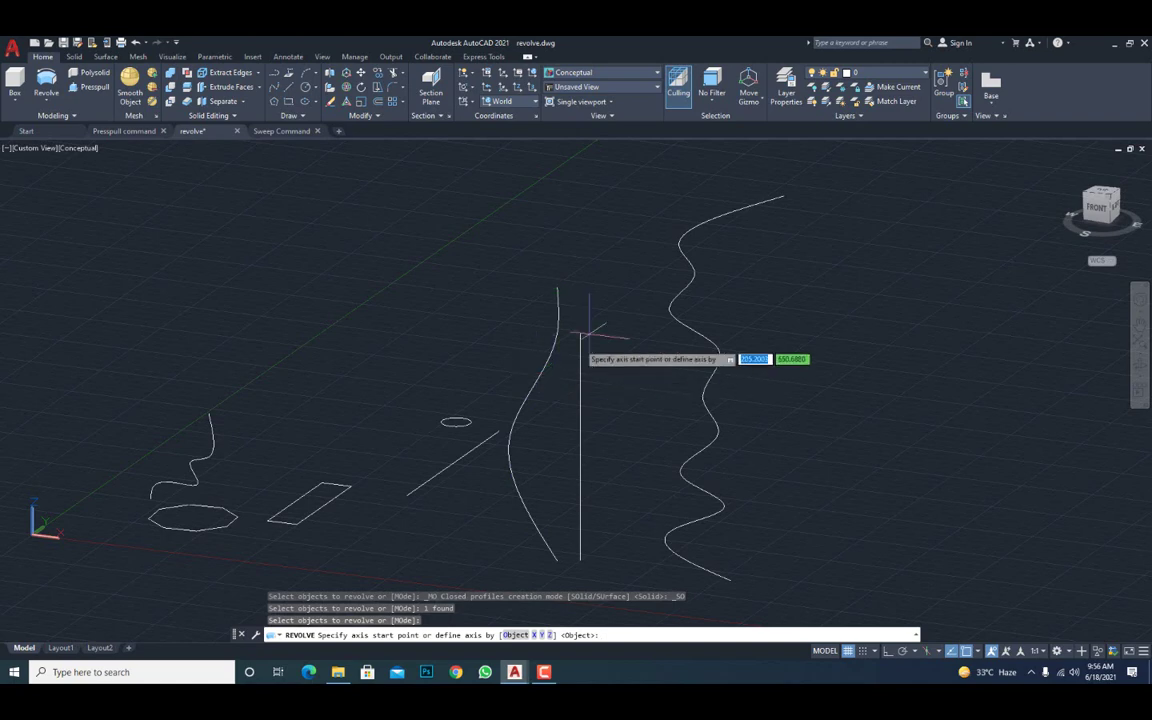
pyautogui.click(580, 333)
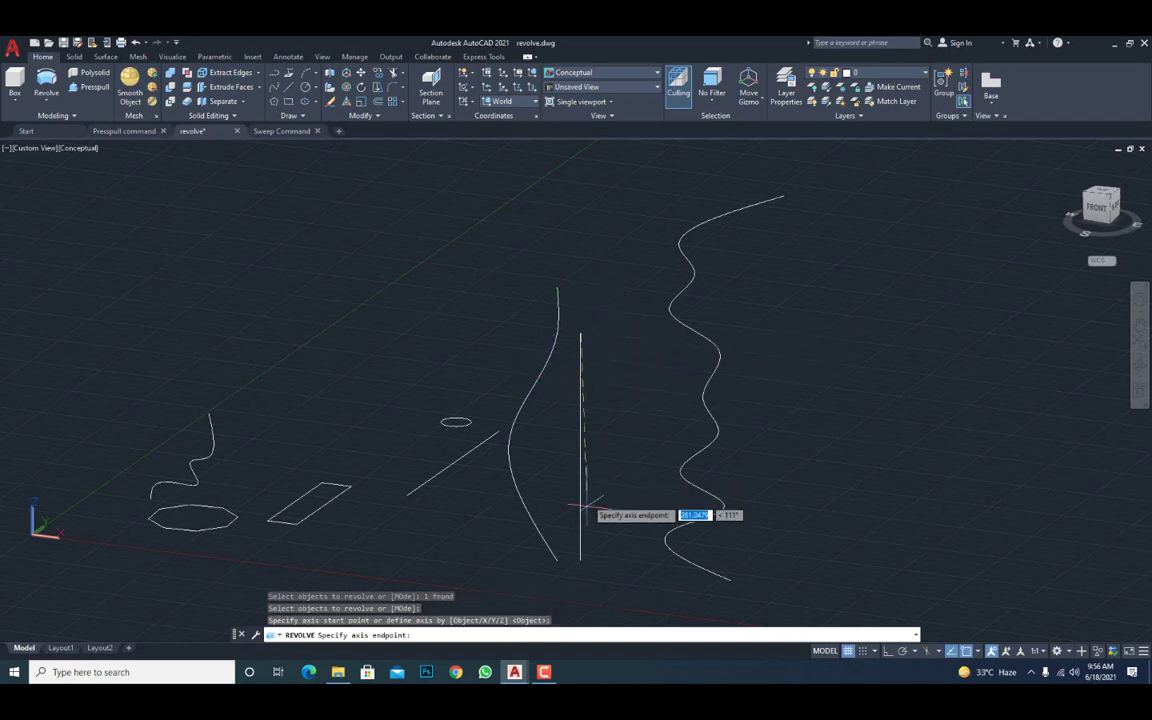
pyautogui.click(579, 561)
pyautogui.write('150')
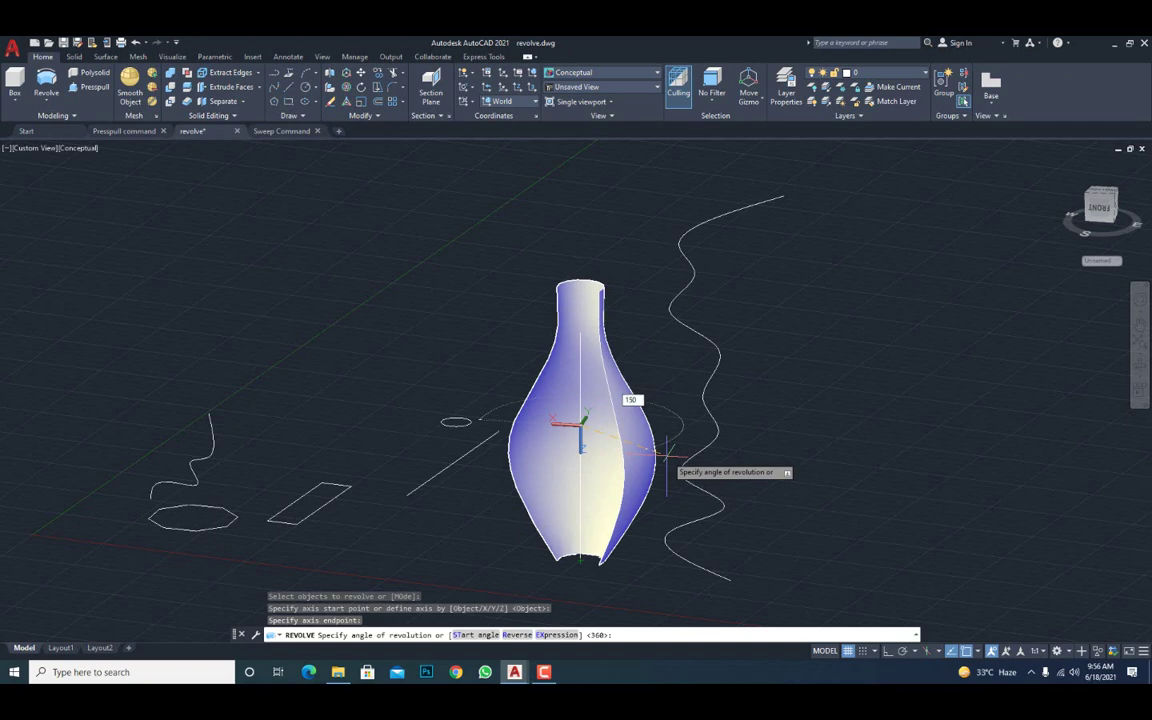
pyautogui.press('Return')
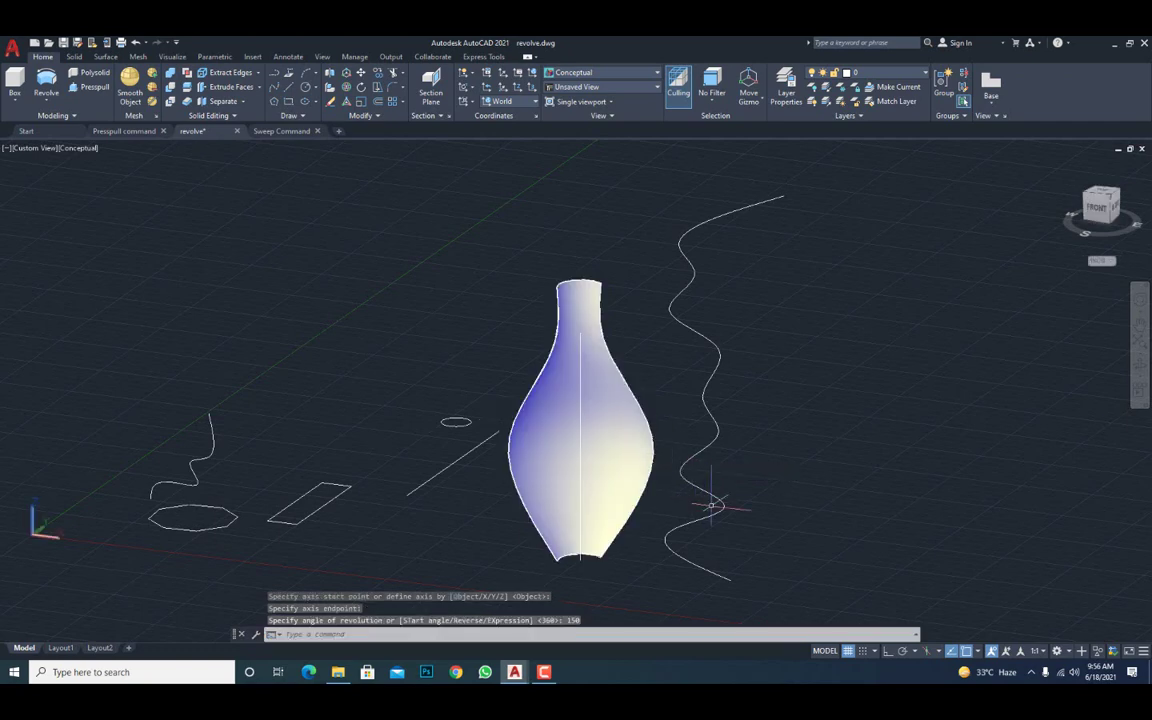
# - Orbit and zoom around the 150° partial vase, ending tilted toward the small spline and octagon
pyautogui.moveTo(684, 487)
pyautogui.keyDown('shift'); pyautogui.mouseDown(button='middle')
pyautogui.moveTo(411, 488)
pyautogui.moveTo(861, 461)
pyautogui.moveTo(730, 468)
pyautogui.moveTo(527, 511)
pyautogui.moveTo(496, 504)
pyautogui.moveTo(674, 499)
pyautogui.mouseUp(button='middle'); pyautogui.keyUp('shift')
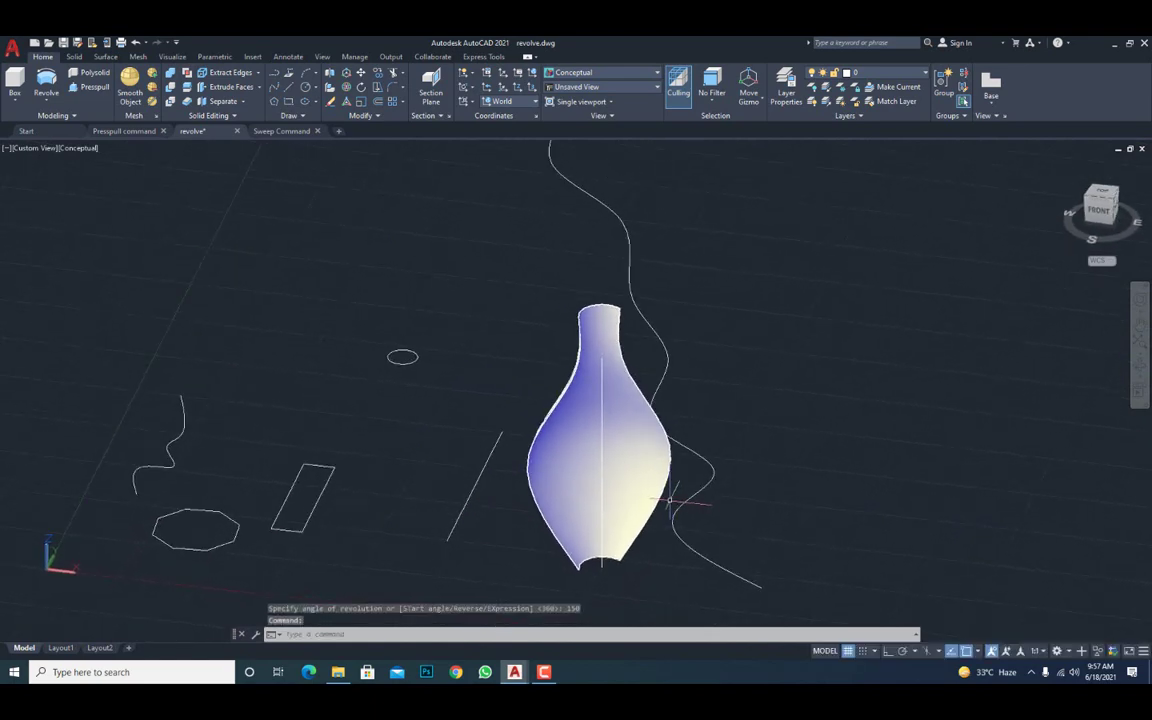
pyautogui.moveTo(476, 514)
pyautogui.keyDown('shift'); pyautogui.mouseDown(button='middle')
pyautogui.moveTo(728, 514)
pyautogui.moveTo(620, 525)
pyautogui.moveTo(571, 509)
pyautogui.mouseUp(button='middle'); pyautogui.keyUp('shift')
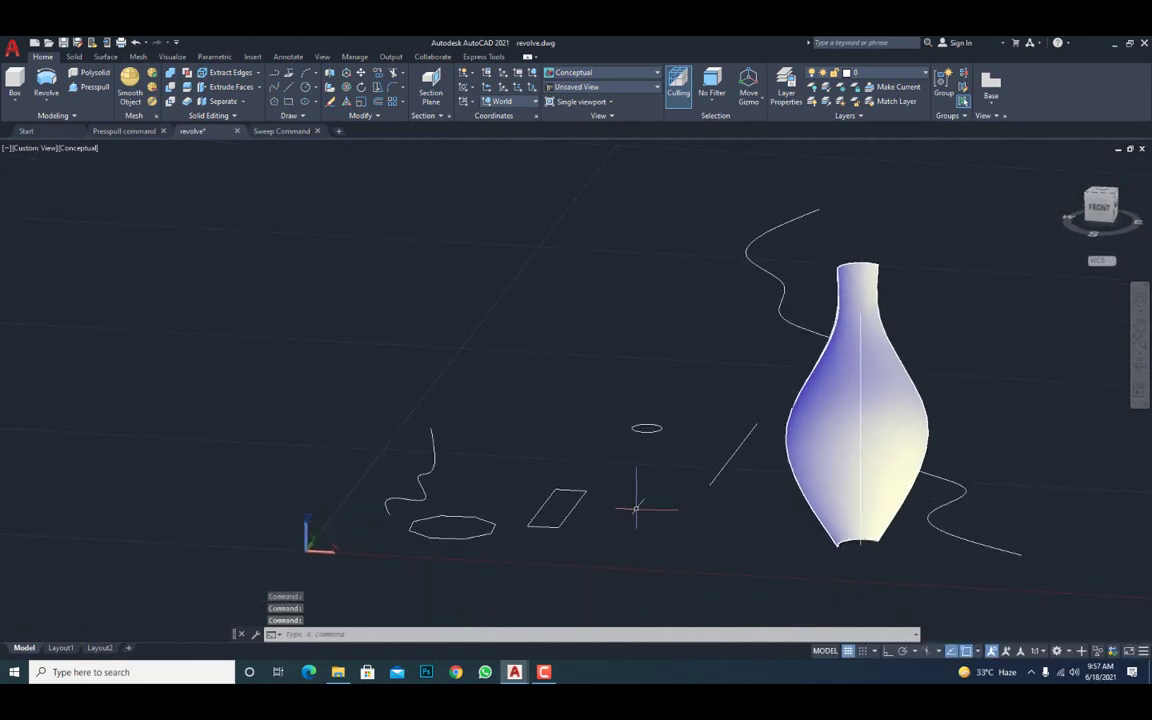
pyautogui.moveTo(663, 506); pyautogui.dragTo(591, 506, button='middle')
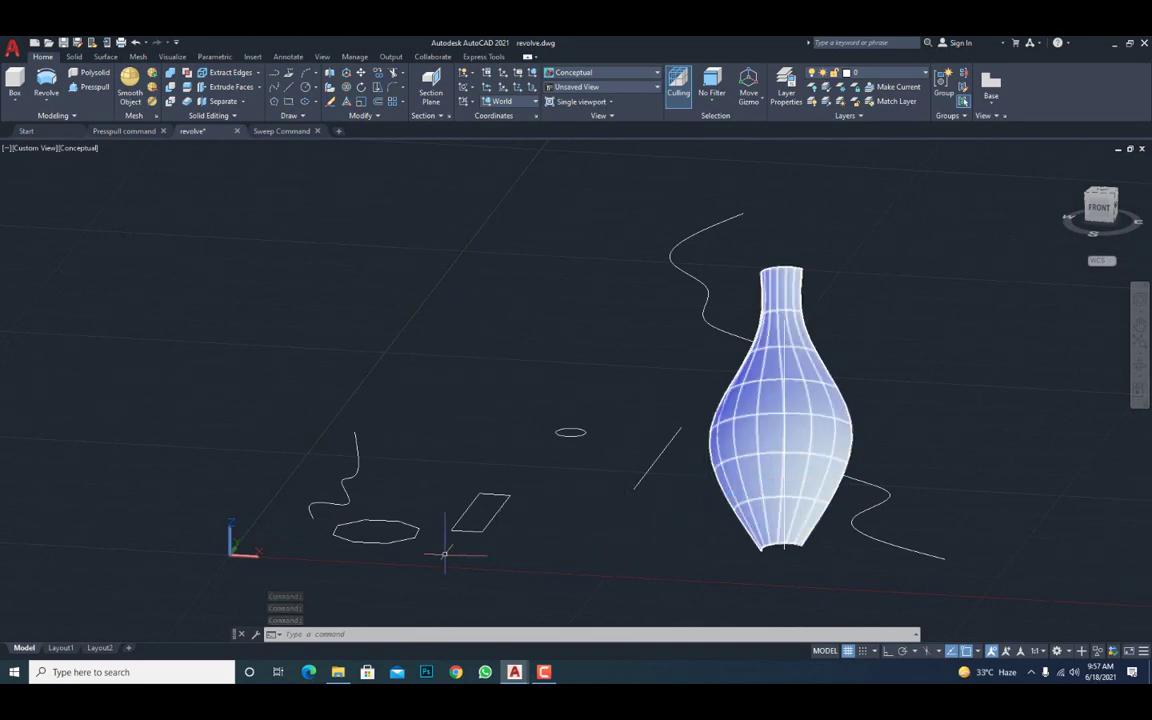
pyautogui.scroll(2, 307, 527)
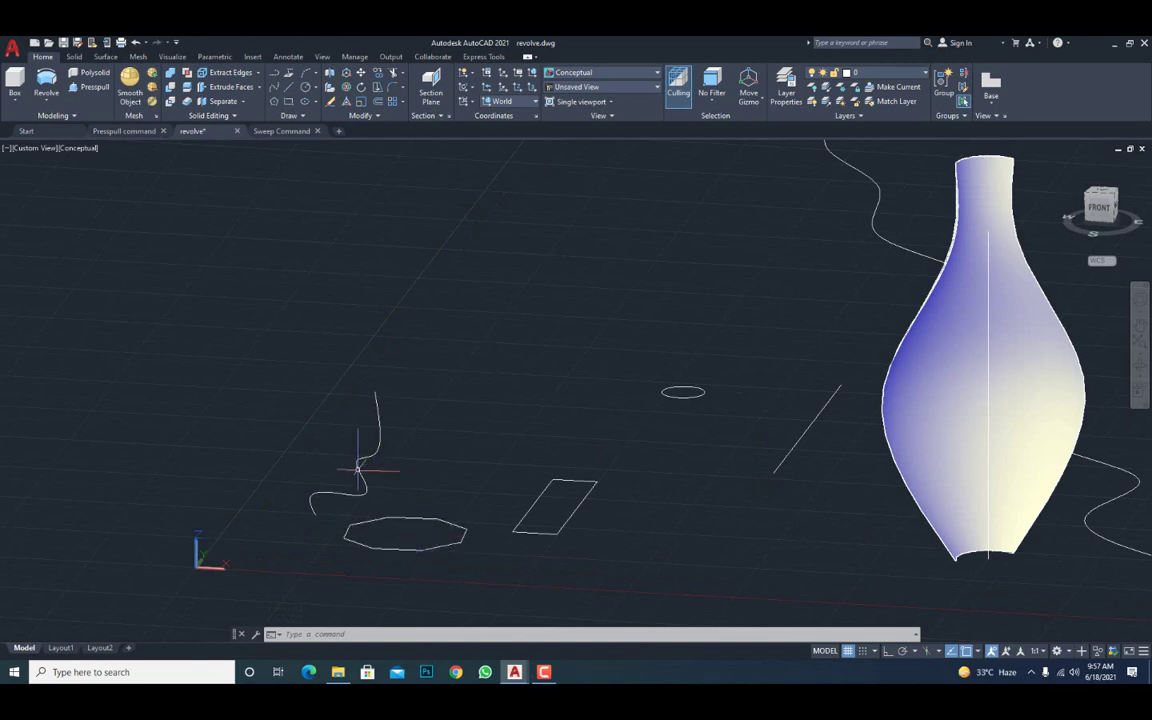
pyautogui.moveTo(362, 468)
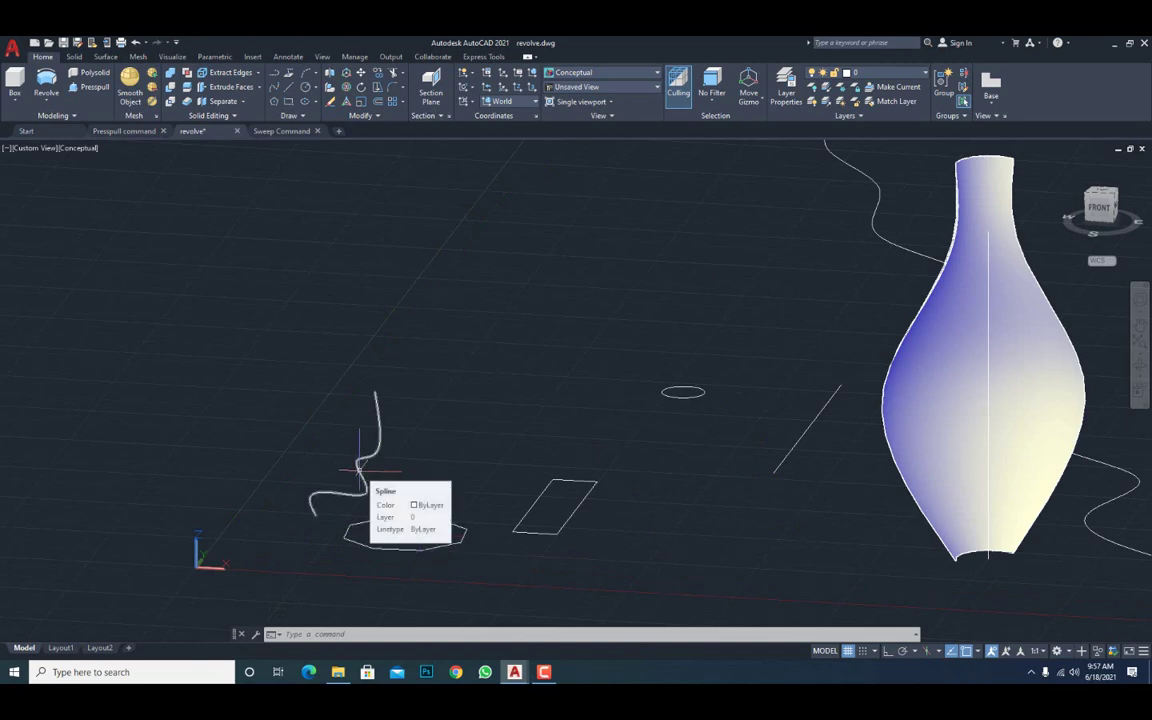
pyautogui.keyDown('shift'); pyautogui.moveTo(360, 470); pyautogui.dragTo(671, 437, button='middle'); pyautogui.keyUp('shift')
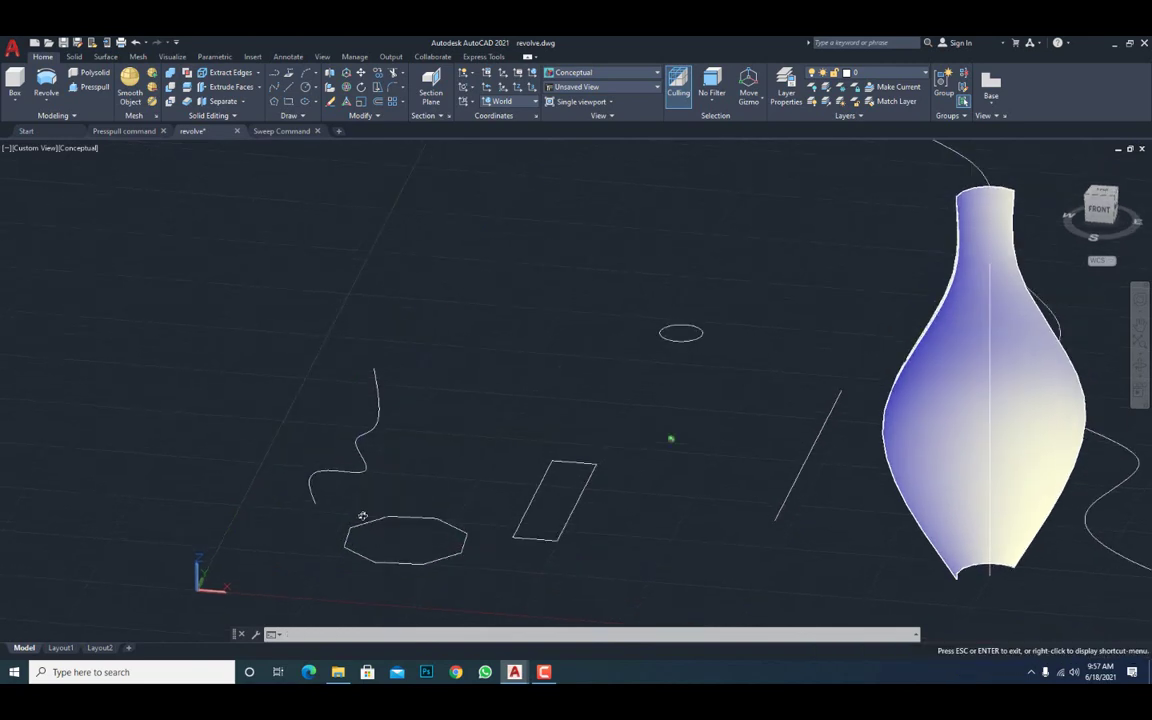
# - Revolve the small wavy spline a full 360° about its two endpoints into a double-lobed solid
pyautogui.click(46, 102)
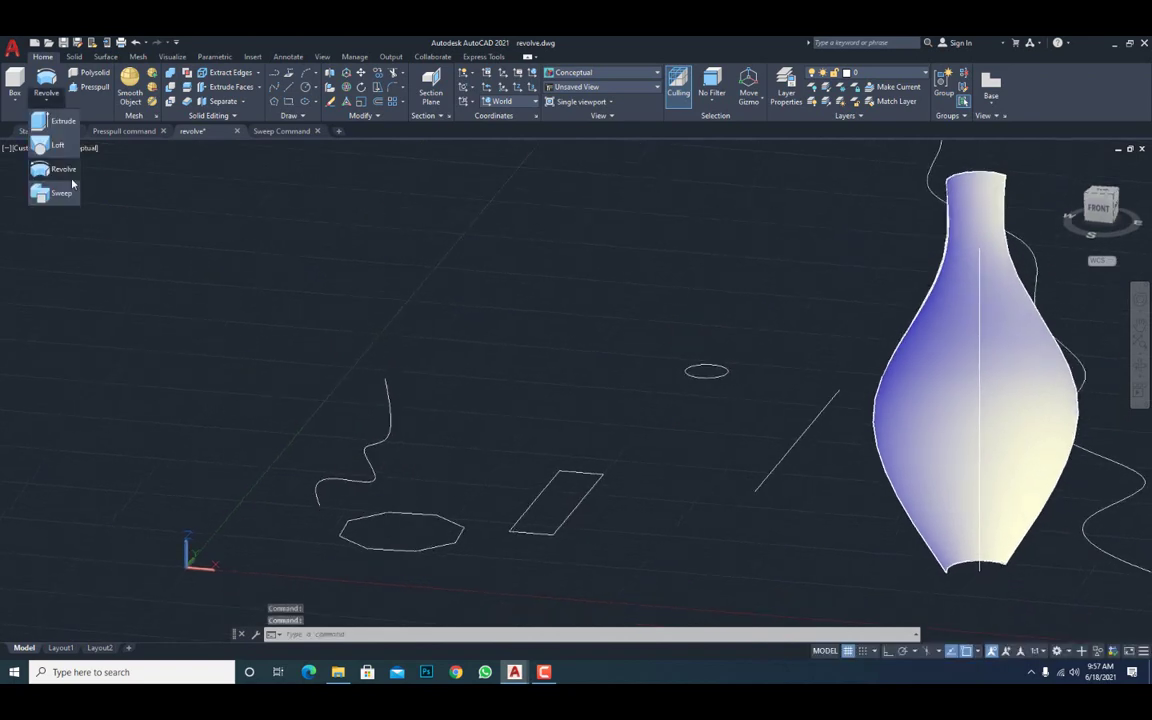
pyautogui.click(55, 152)
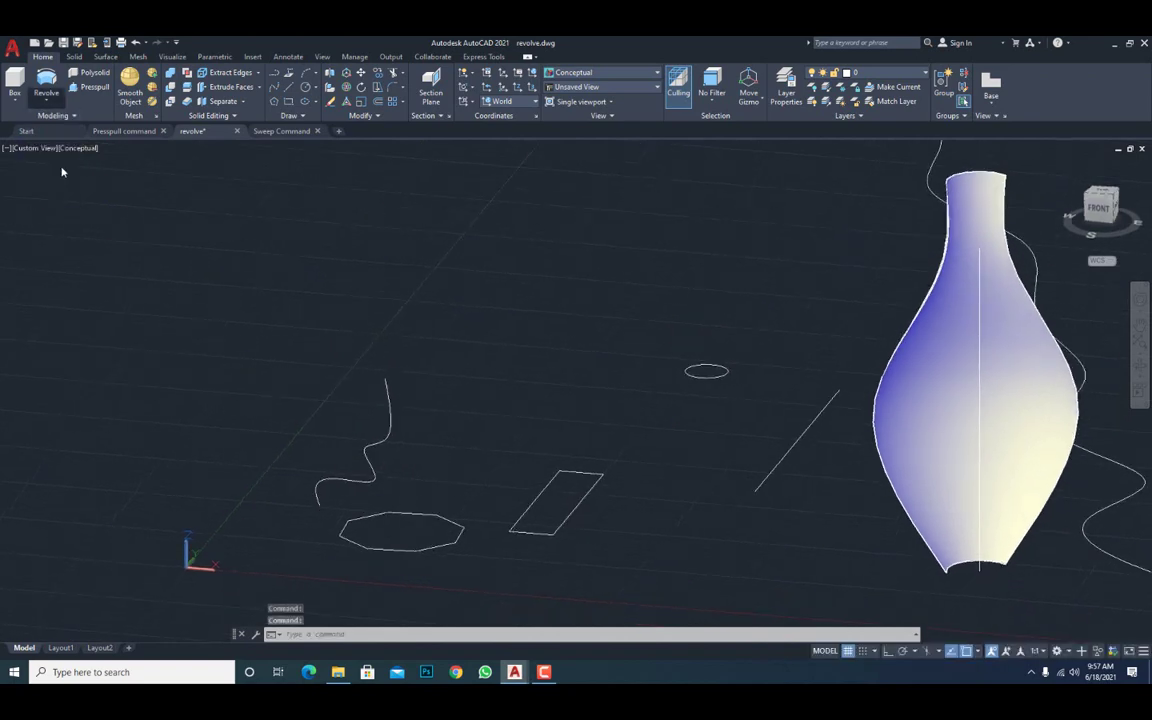
pyautogui.click(390, 404)
pyautogui.click(390, 425)
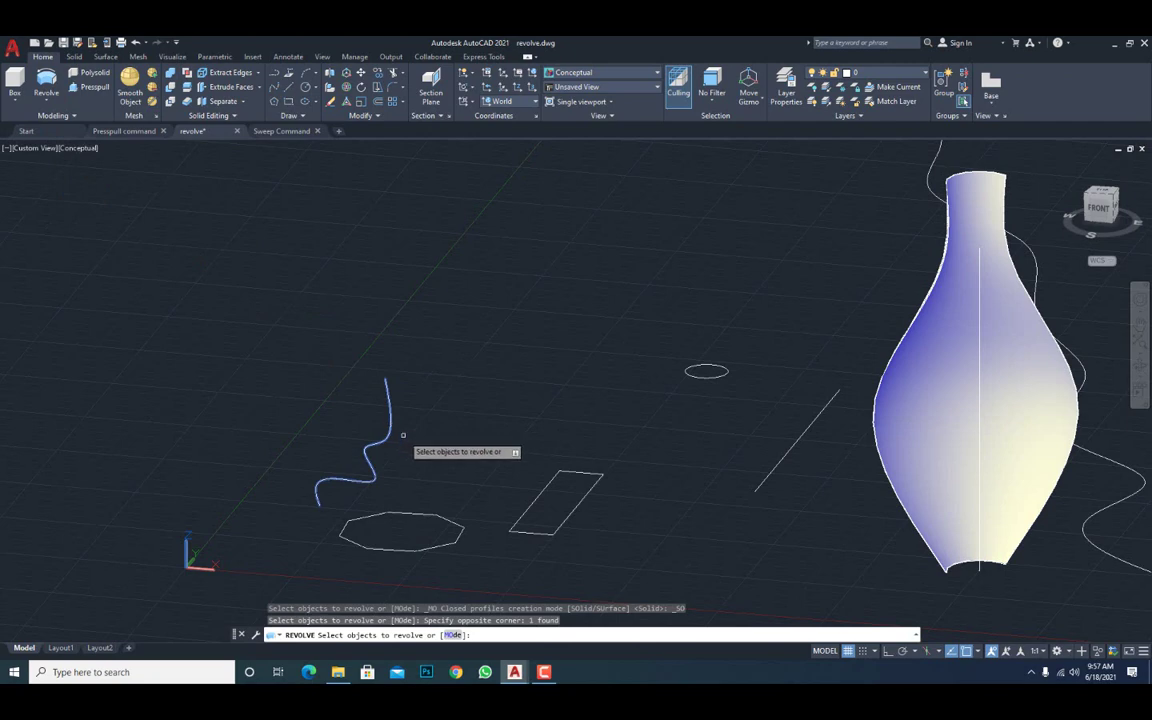
pyautogui.press('Return')
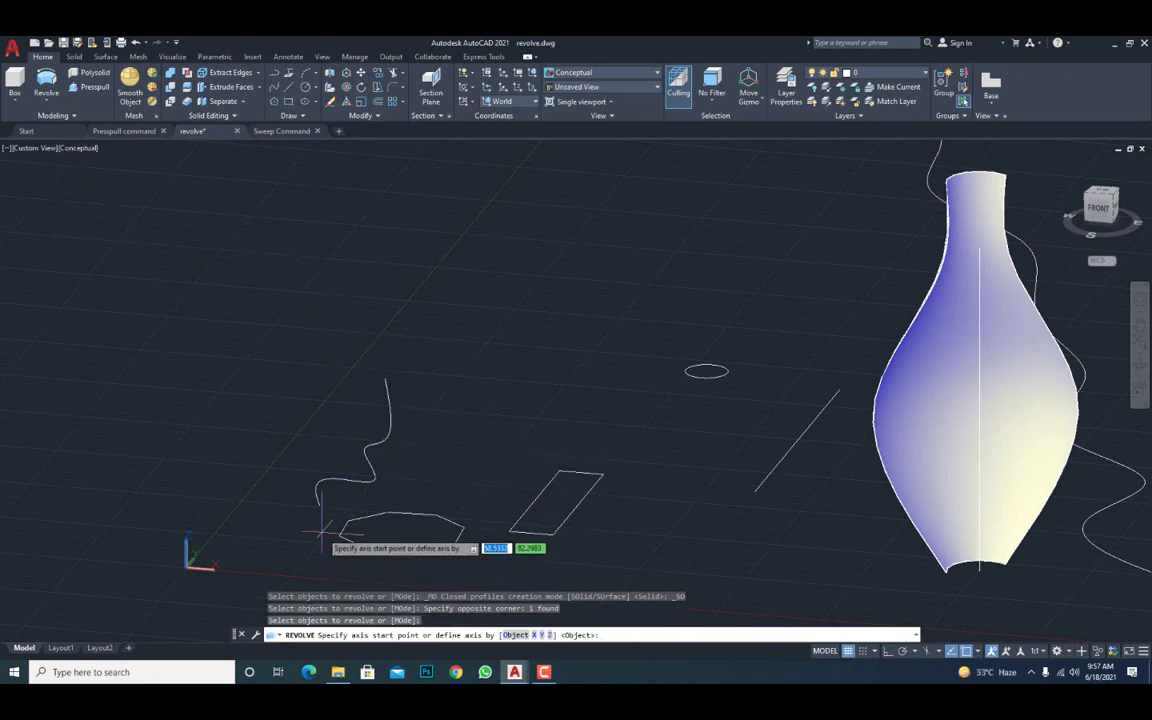
pyautogui.click(318, 503)
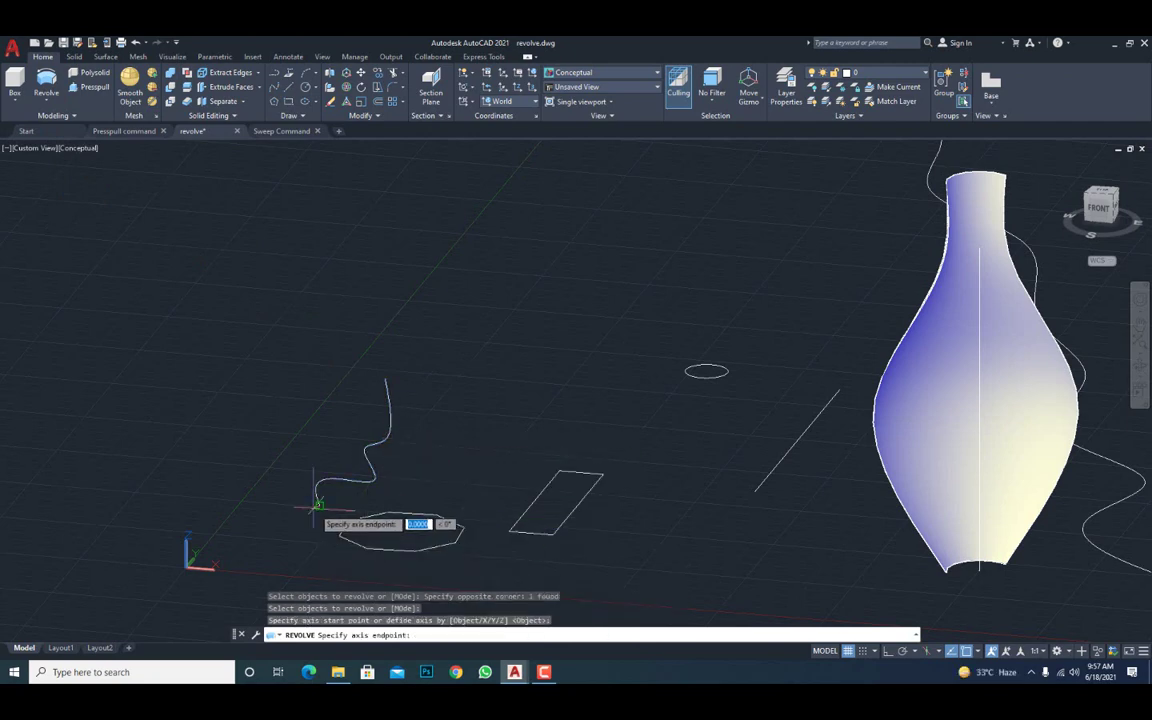
pyautogui.click(379, 387)
pyautogui.write('360')
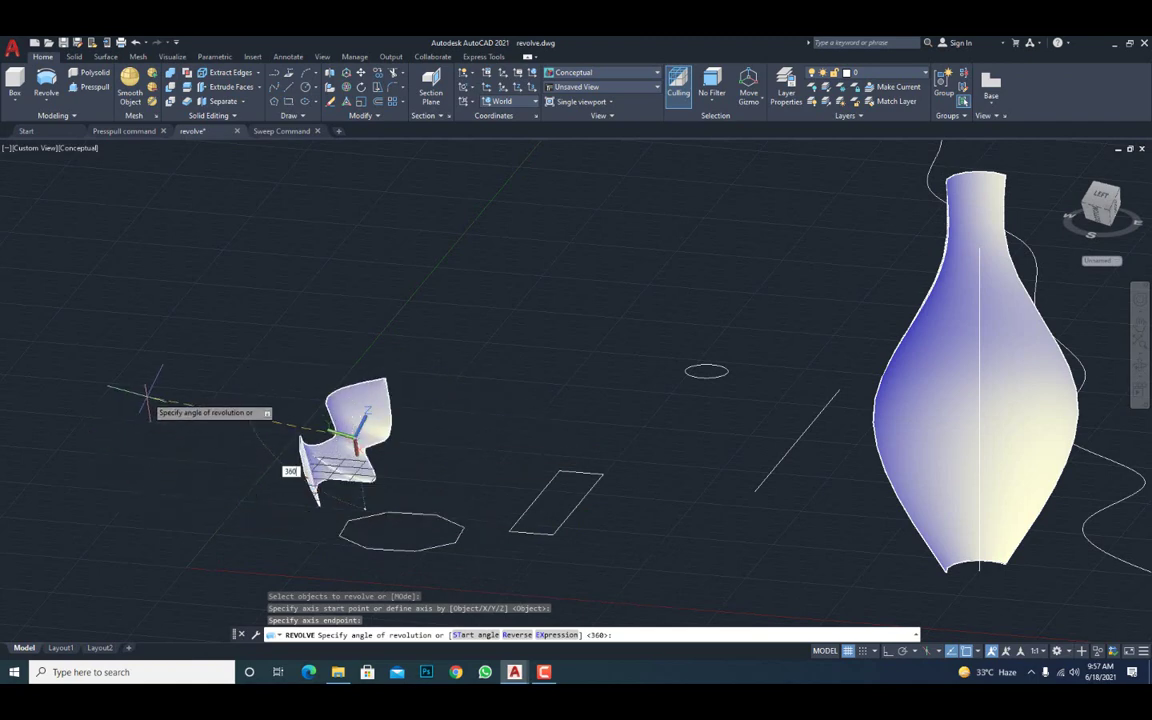
pyautogui.press('Return')
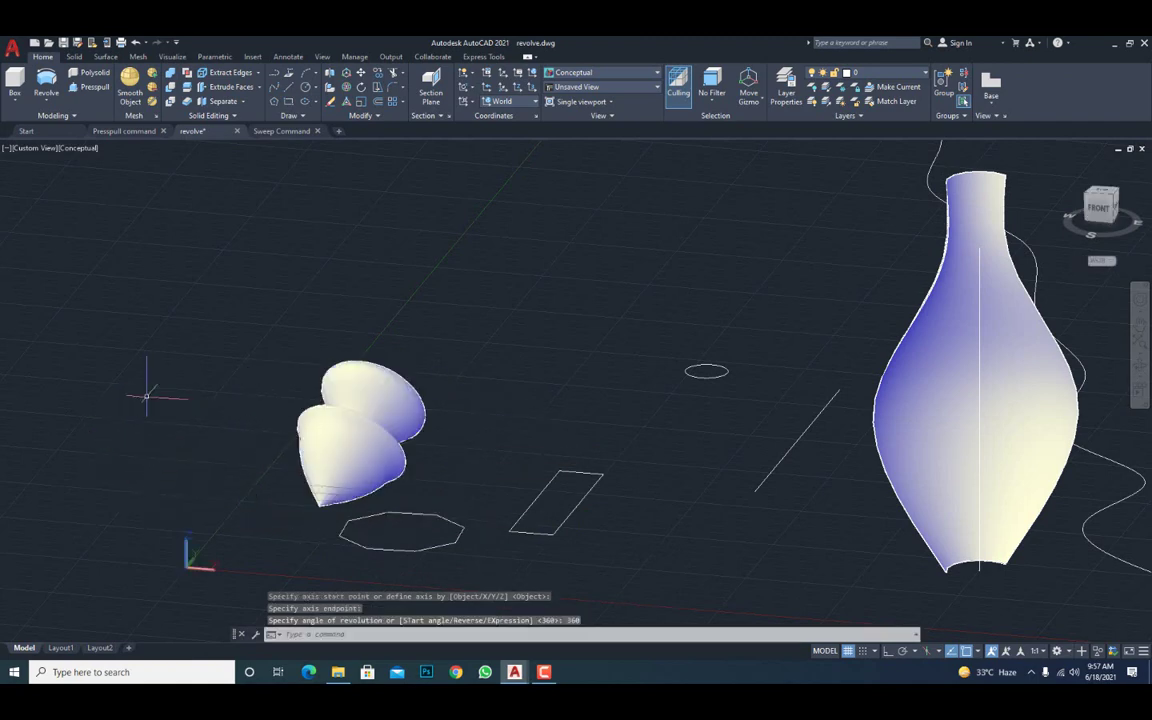
pyautogui.moveTo(326, 514)
pyautogui.keyDown('shift'); pyautogui.mouseDown(button='middle')
pyautogui.moveTo(343, 469)
pyautogui.moveTo(423, 480)
pyautogui.moveTo(409, 499)
pyautogui.mouseUp(button='middle'); pyautogui.keyUp('shift')
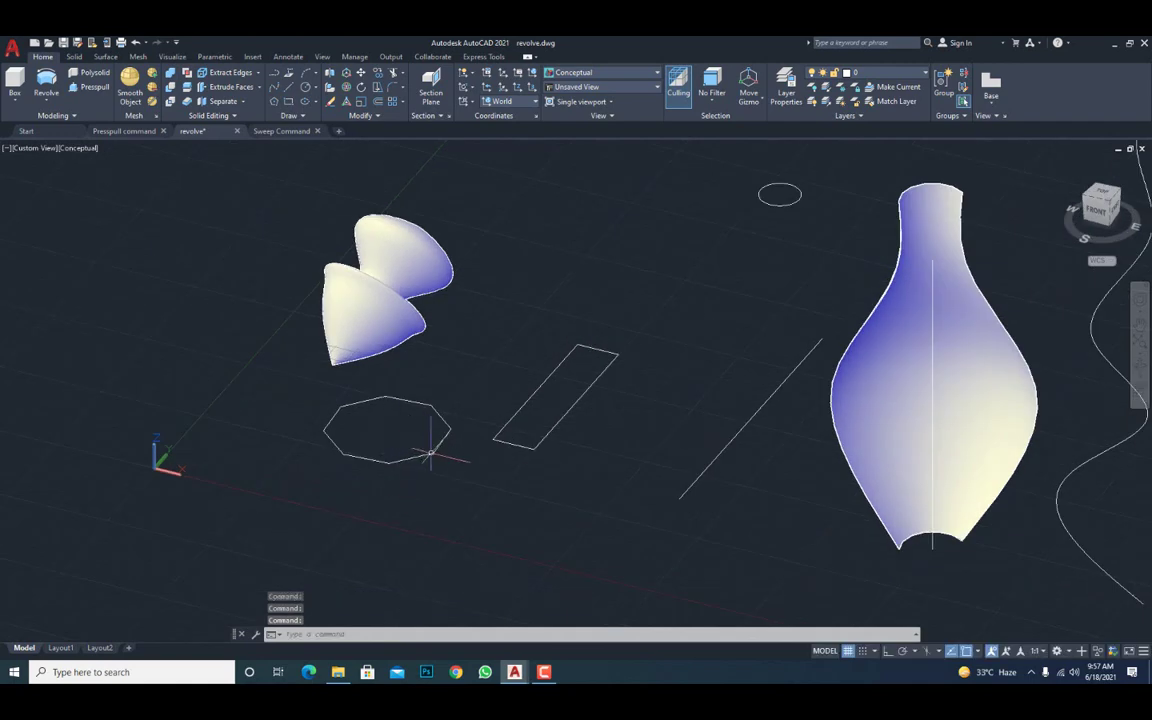
pyautogui.click(46, 99)
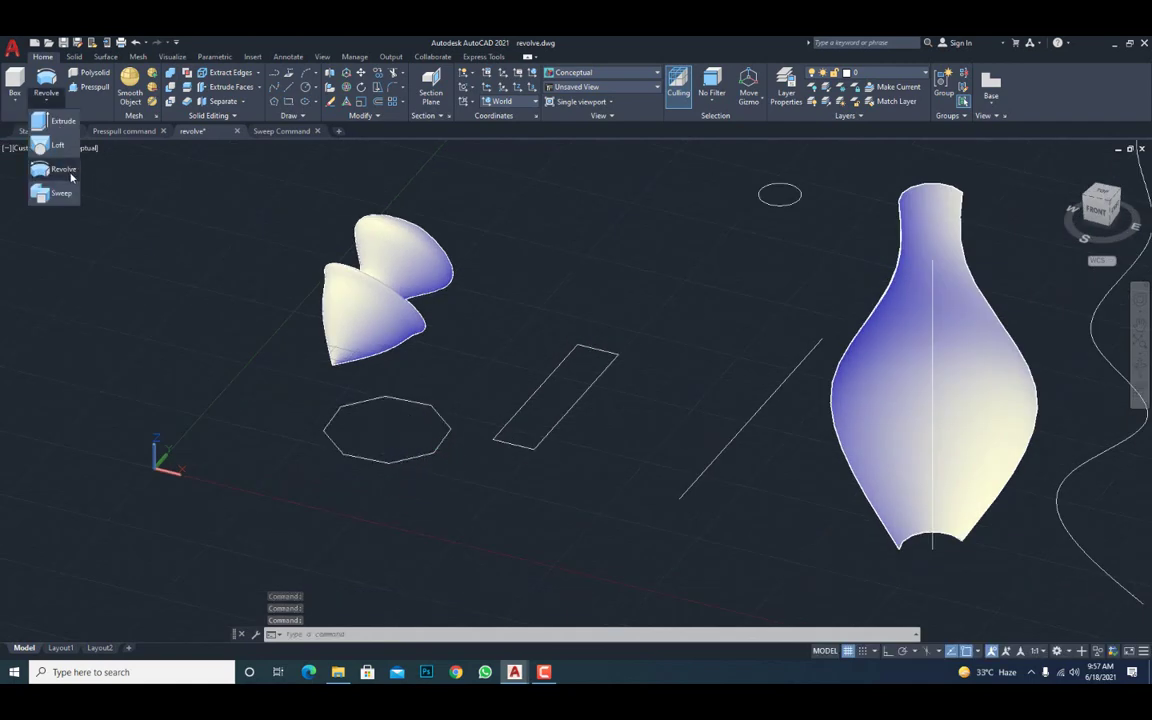
pyautogui.click(60, 169)
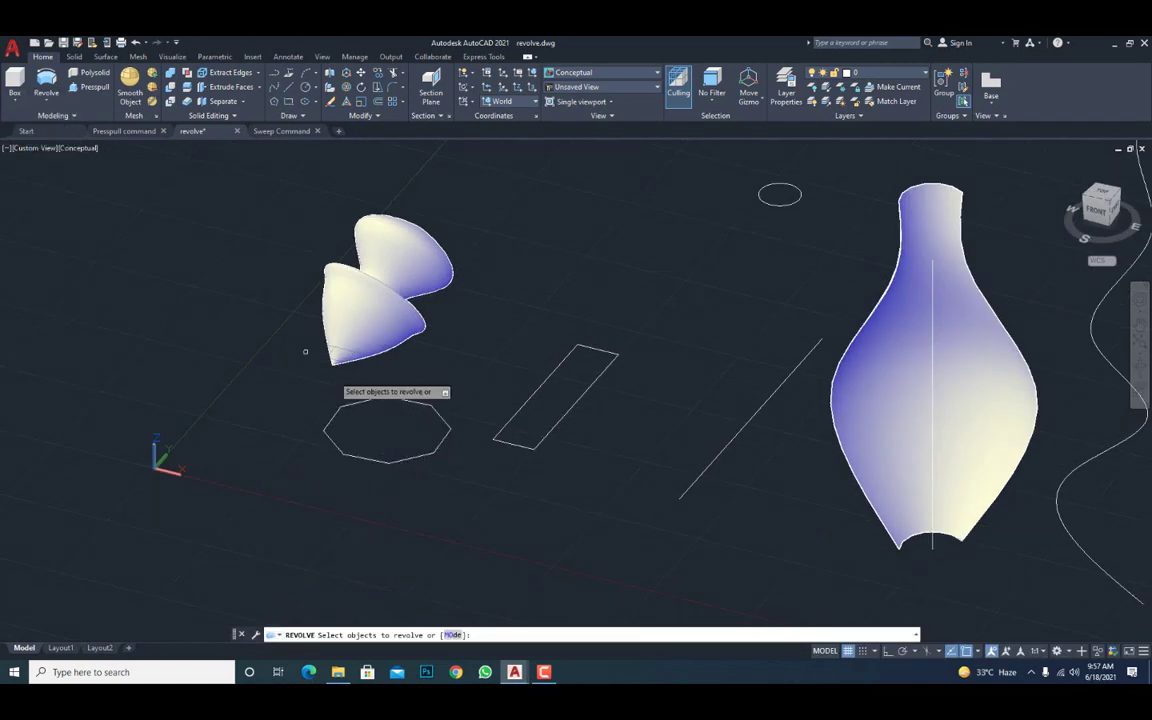
pyautogui.click(431, 455)
pyautogui.press('Return')
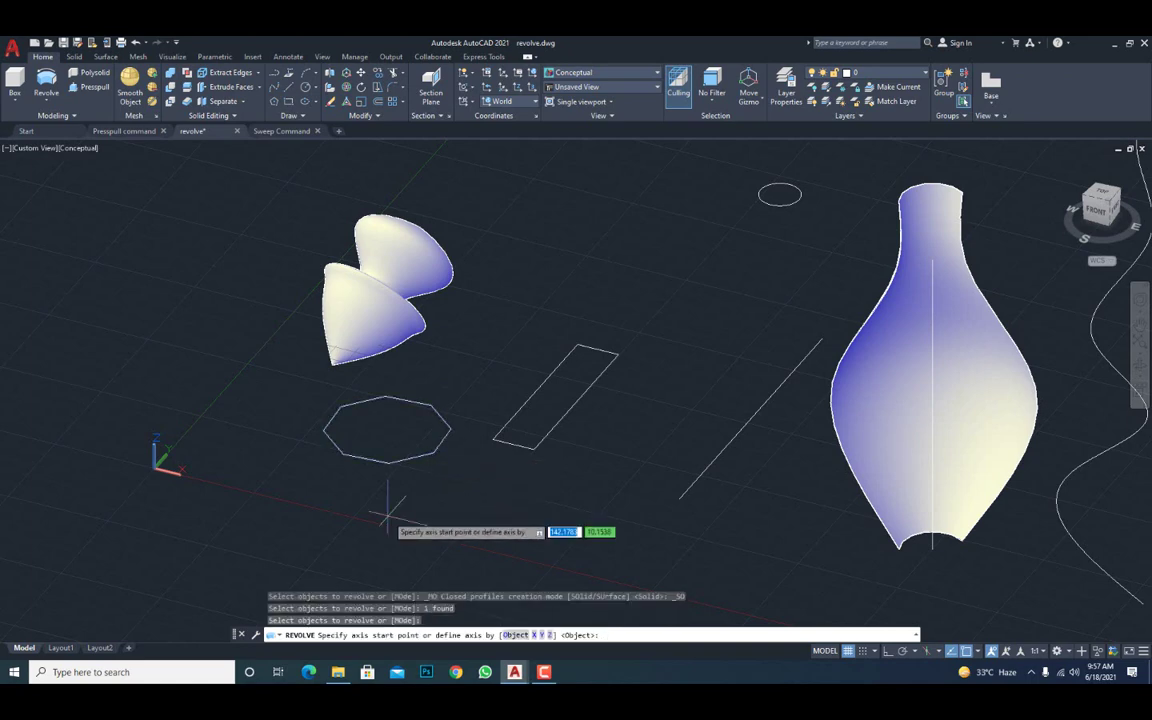
pyautogui.click(449, 431)
pyautogui.click(432, 456)
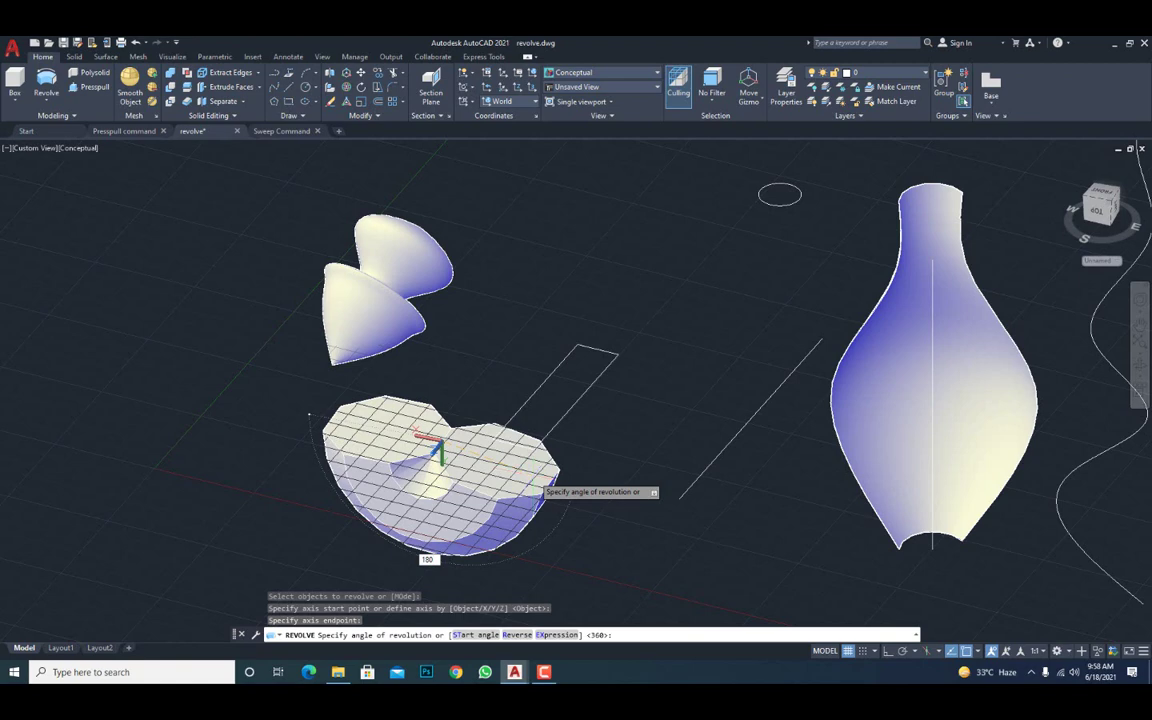
pyautogui.click(536, 482)
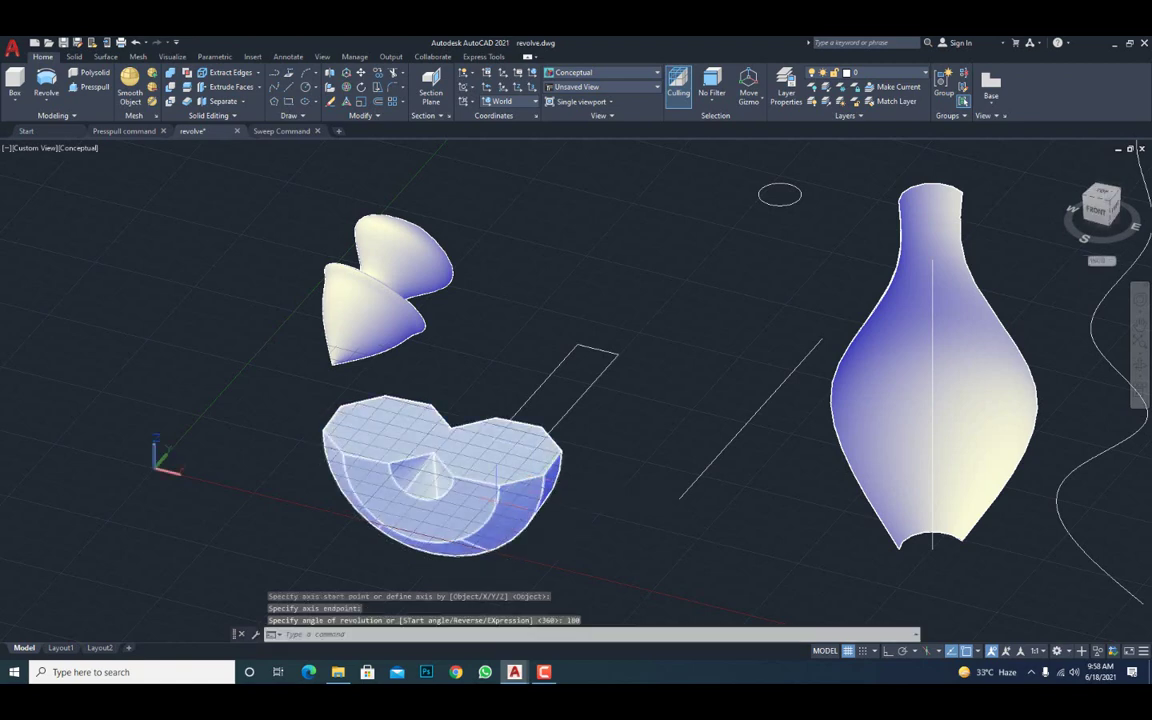
pyautogui.moveTo(497, 470); pyautogui.dragTo(467, 494, button='middle')
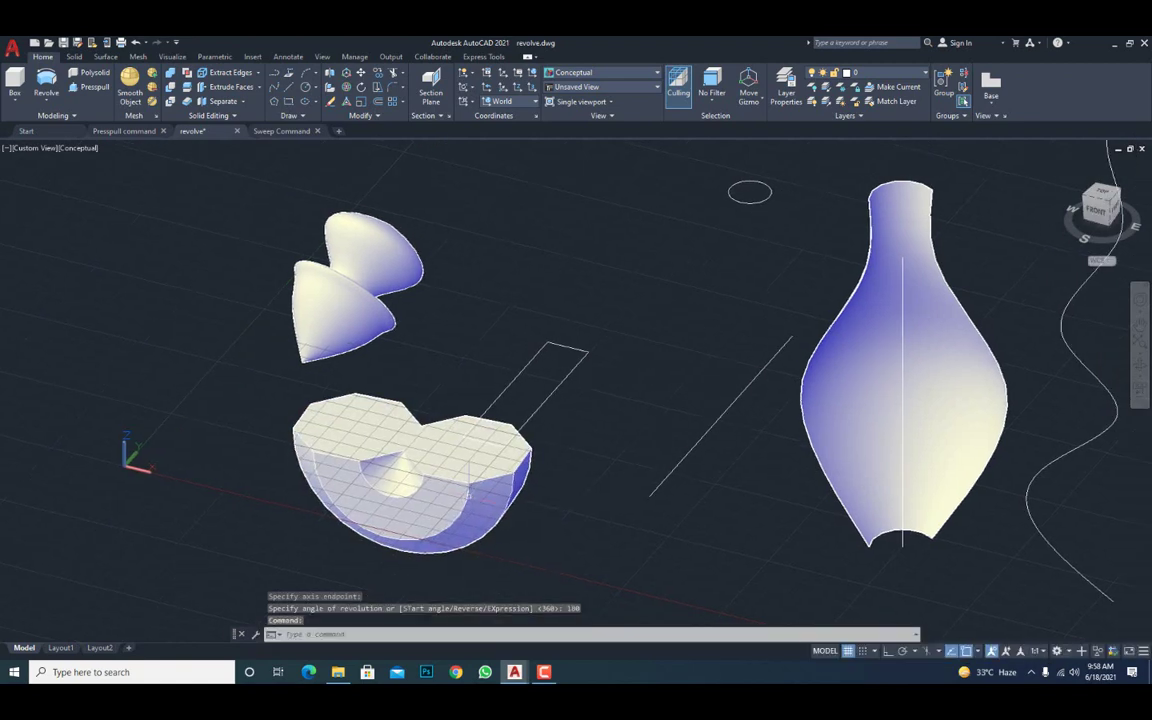
pyautogui.hotkey('ctrl', 'z')
pyautogui.hotkey('ctrl', 'z')
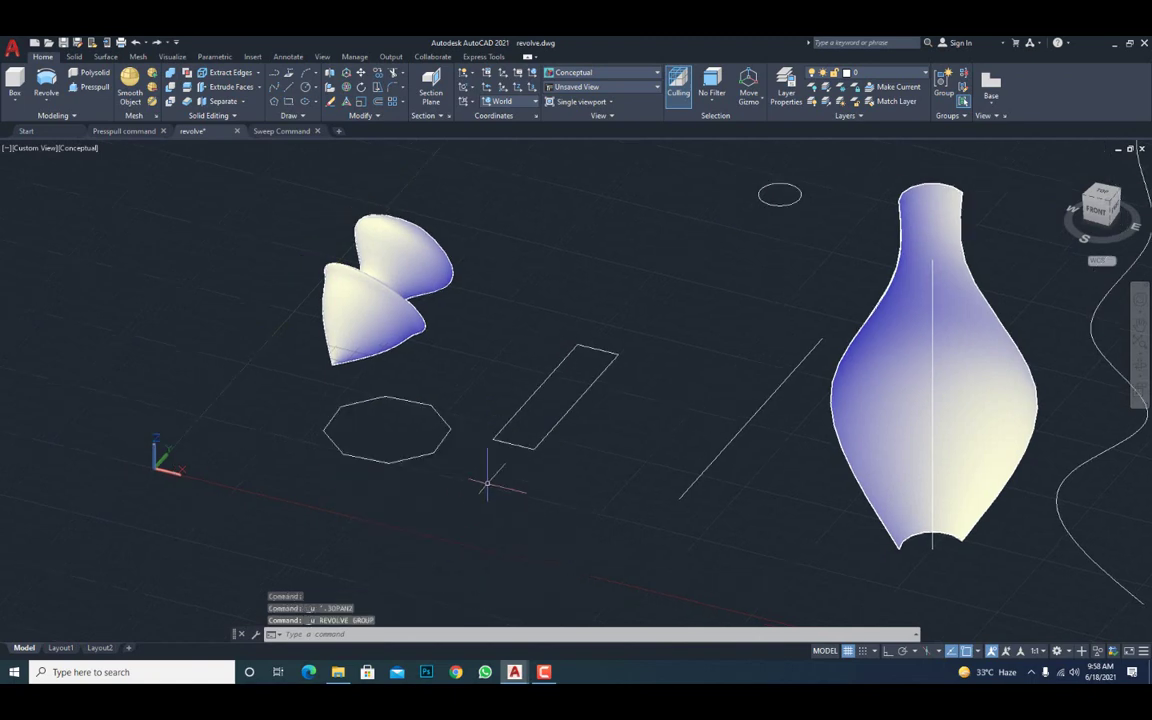
# - Revolve the rectangle 360° about its long edge's top and bottom corners into a solid cylinder
pyautogui.moveTo(630, 386); pyautogui.dragTo(463, 476, button='middle')
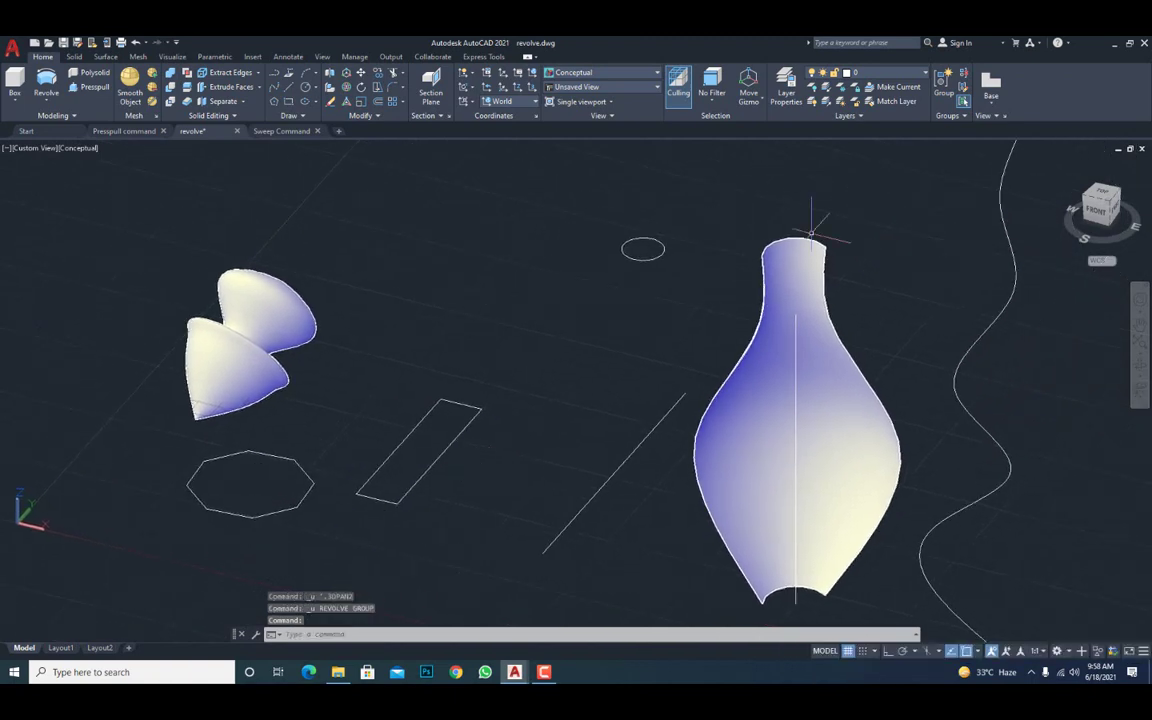
pyautogui.moveTo(690, 231)
pyautogui.mouseDown(button='middle')
pyautogui.moveTo(659, 235)
pyautogui.moveTo(772, 212)
pyautogui.moveTo(617, 378)
pyautogui.mouseUp(button='middle')
pyautogui.press('Escape')
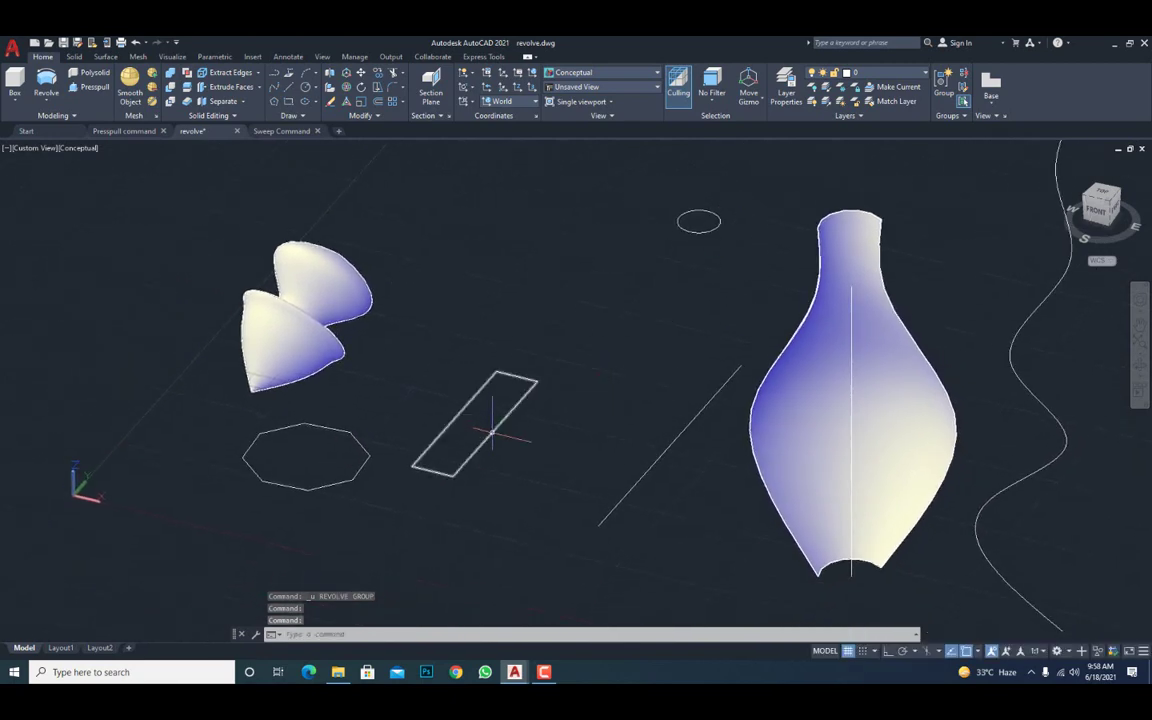
pyautogui.click(47, 102)
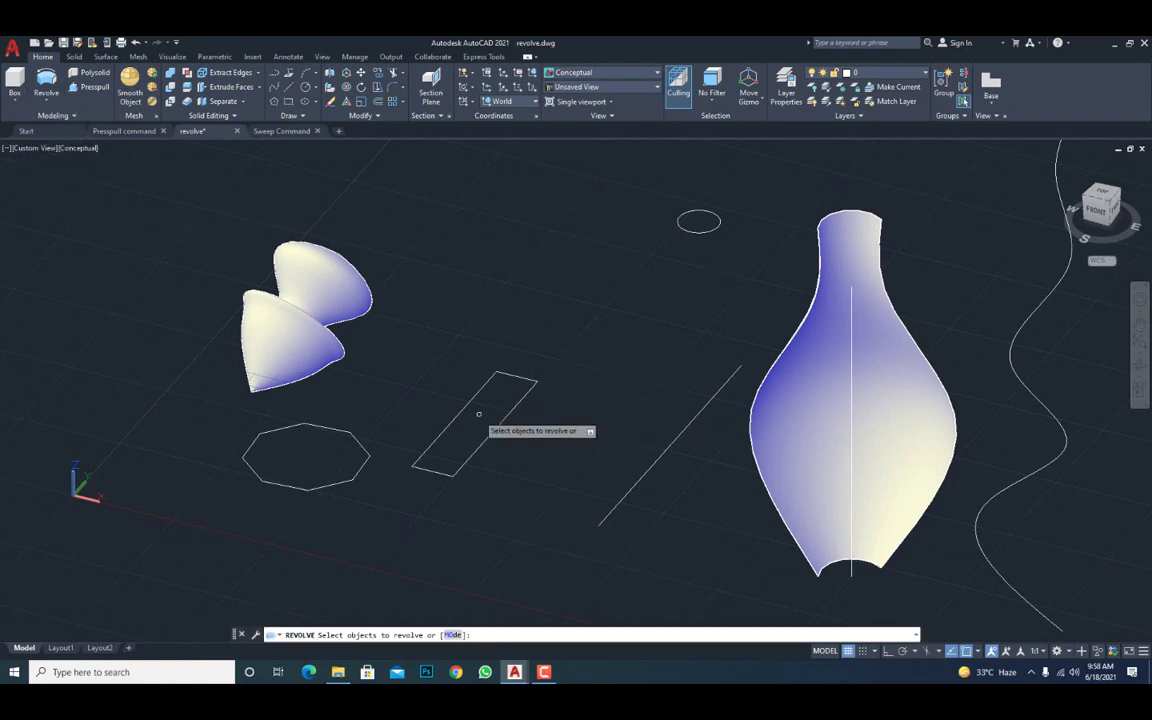
pyautogui.click(497, 427)
pyautogui.press('Return')
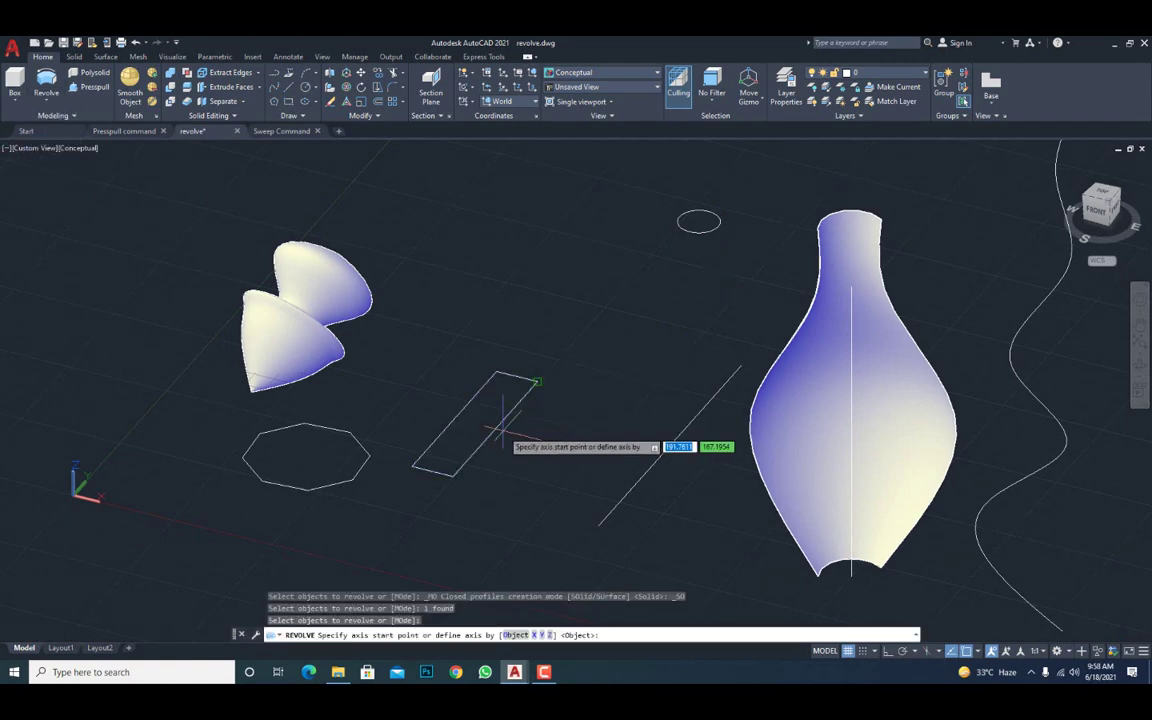
pyautogui.click(536, 381)
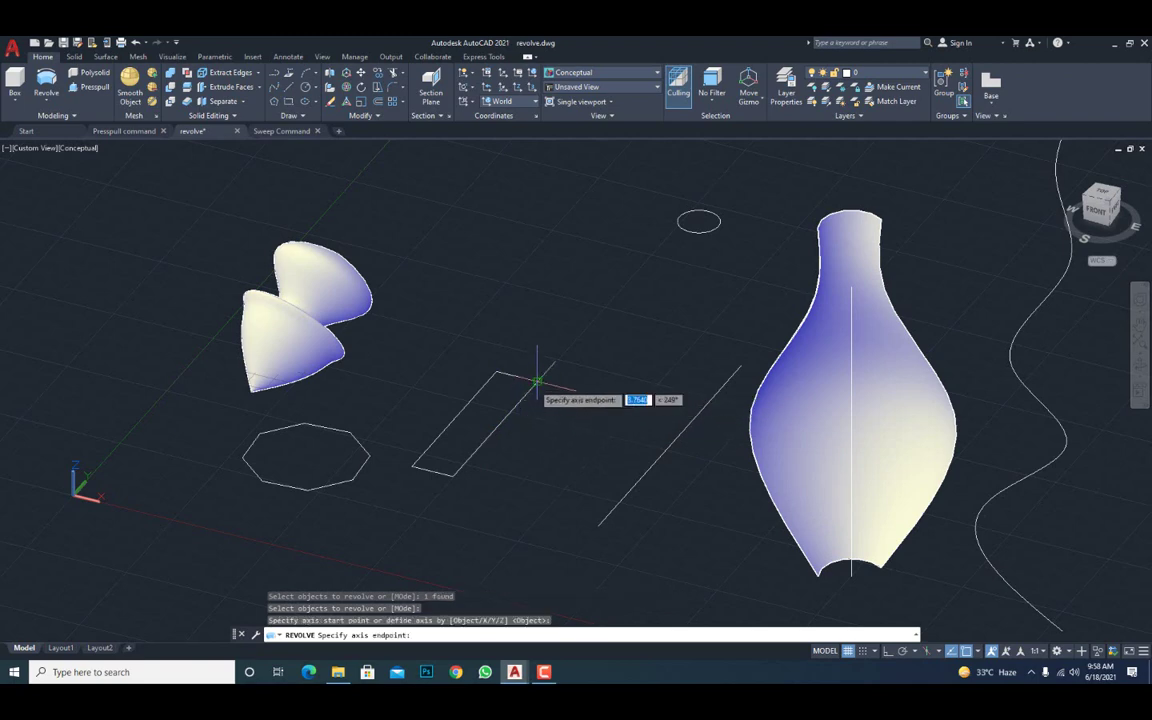
pyautogui.click(455, 474)
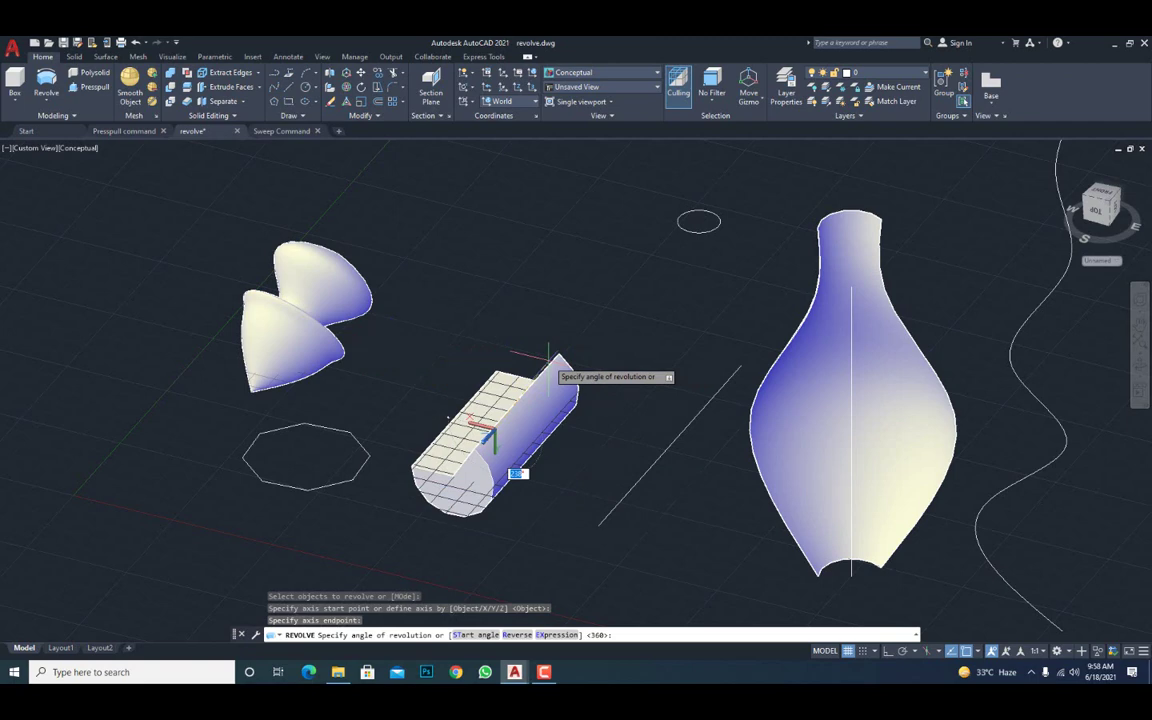
pyautogui.press('Return')
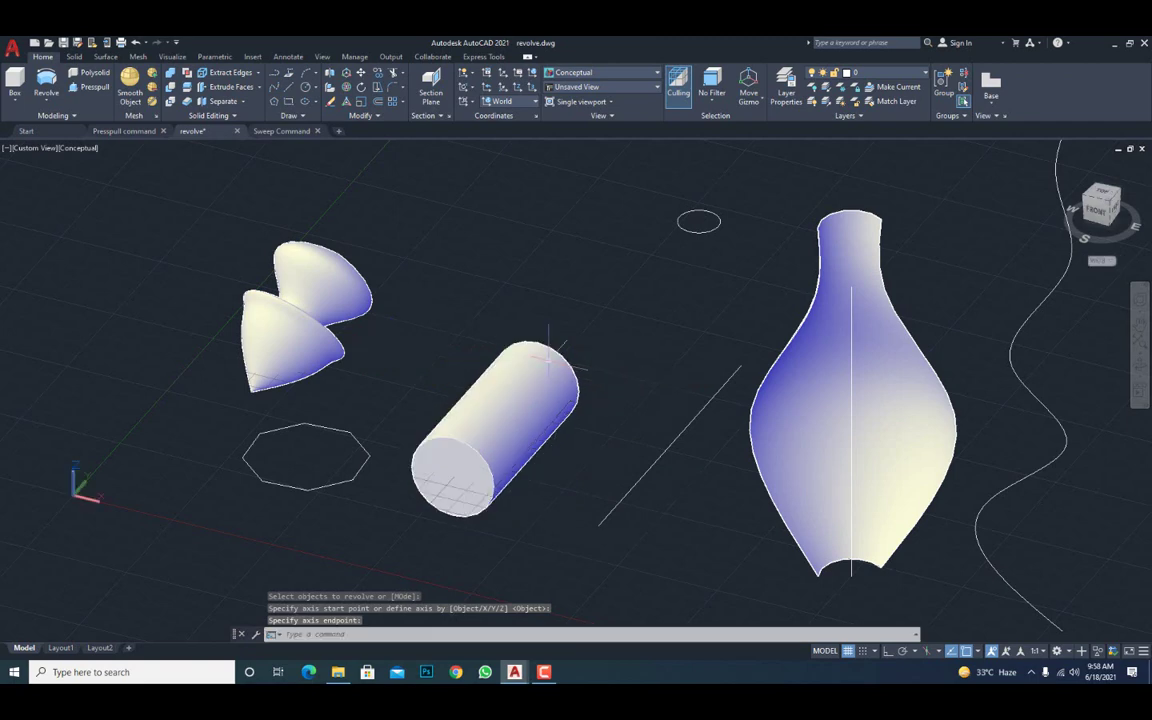
pyautogui.keyDown('shift'); pyautogui.moveTo(520, 433); pyautogui.dragTo(452, 424, button='middle'); pyautogui.keyUp('shift')
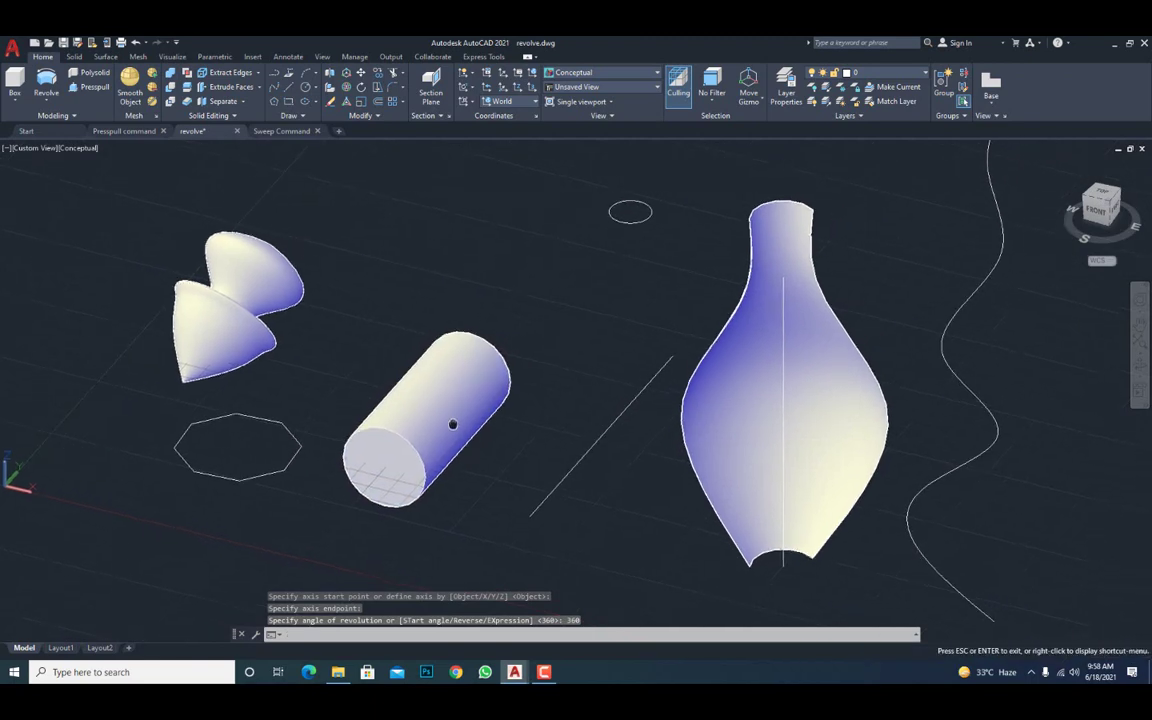
pyautogui.scroll(-2, 400, 410)
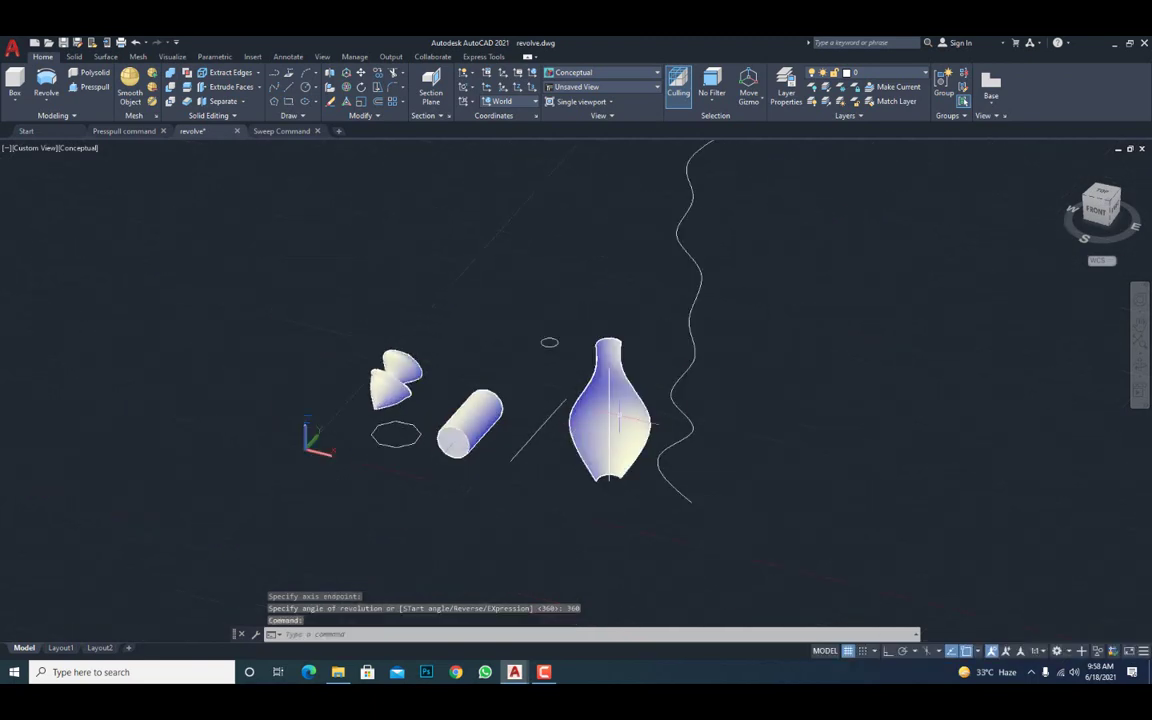
pyautogui.keyDown('shift'); pyautogui.moveTo(637, 437); pyautogui.dragTo(610, 402, button='middle'); pyautogui.keyUp('shift')
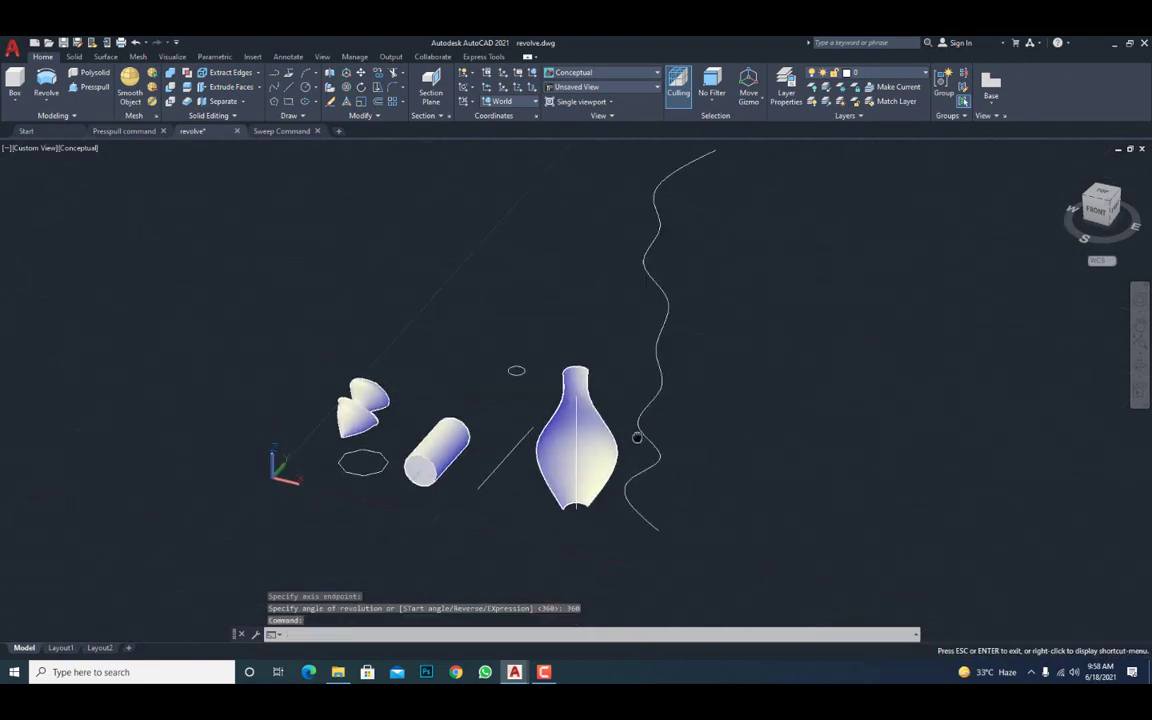
# - Revolve the large wavy curve 360° about its top and bottom ends into a multi-bulged solid
pyautogui.click(47, 100)
pyautogui.click(62, 170)
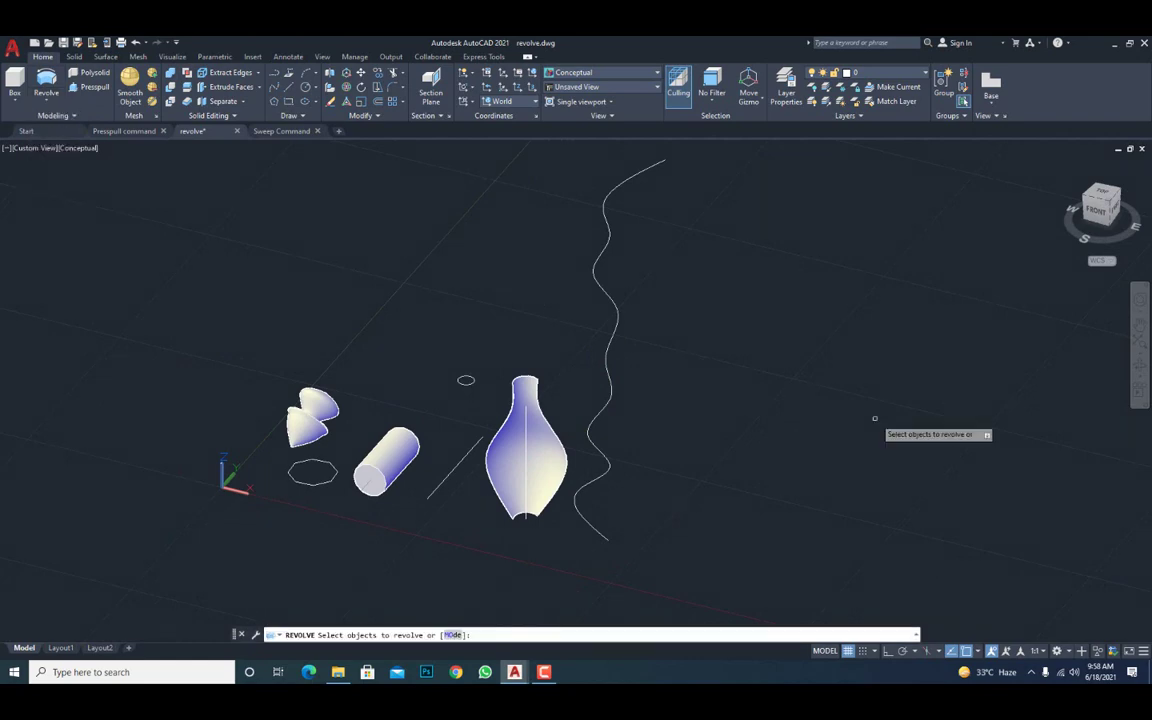
pyautogui.click(609, 405)
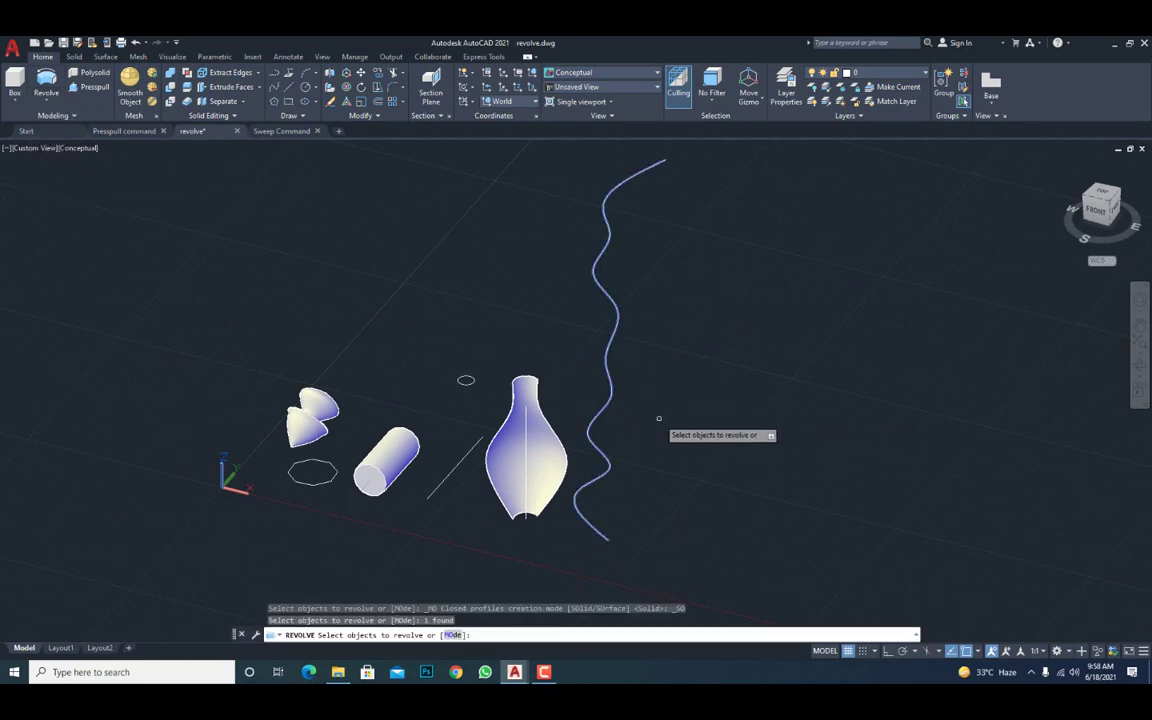
pyautogui.press('Return')
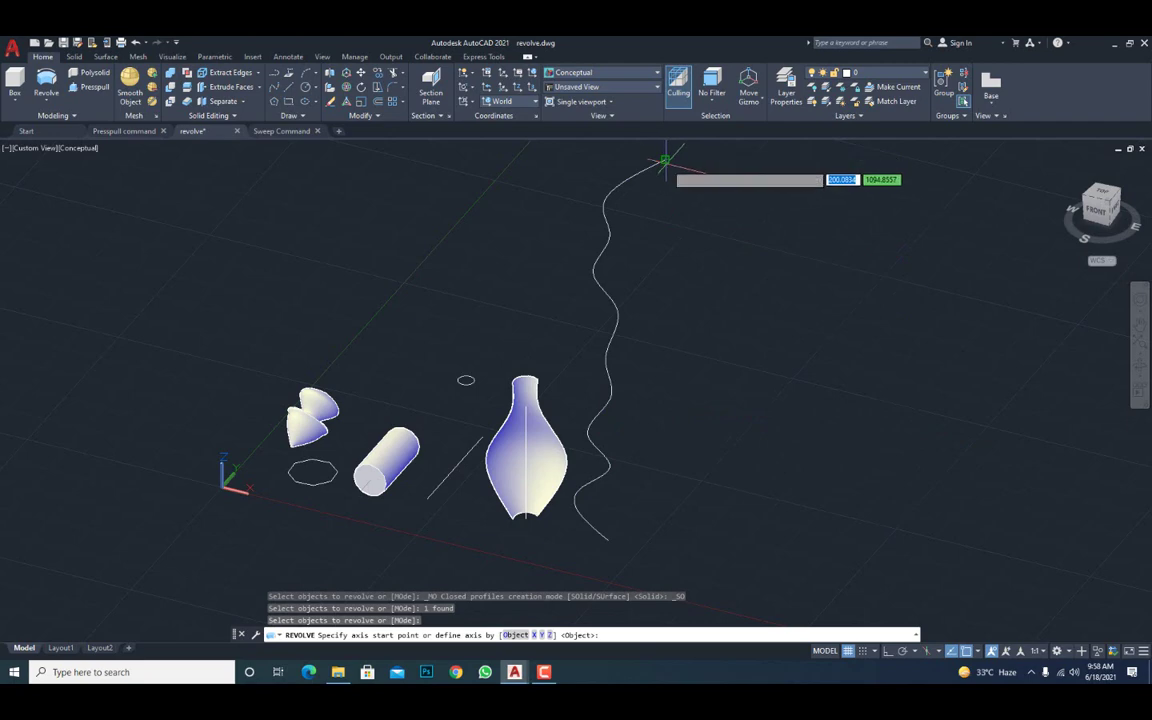
pyautogui.click(664, 160)
pyautogui.click(607, 541)
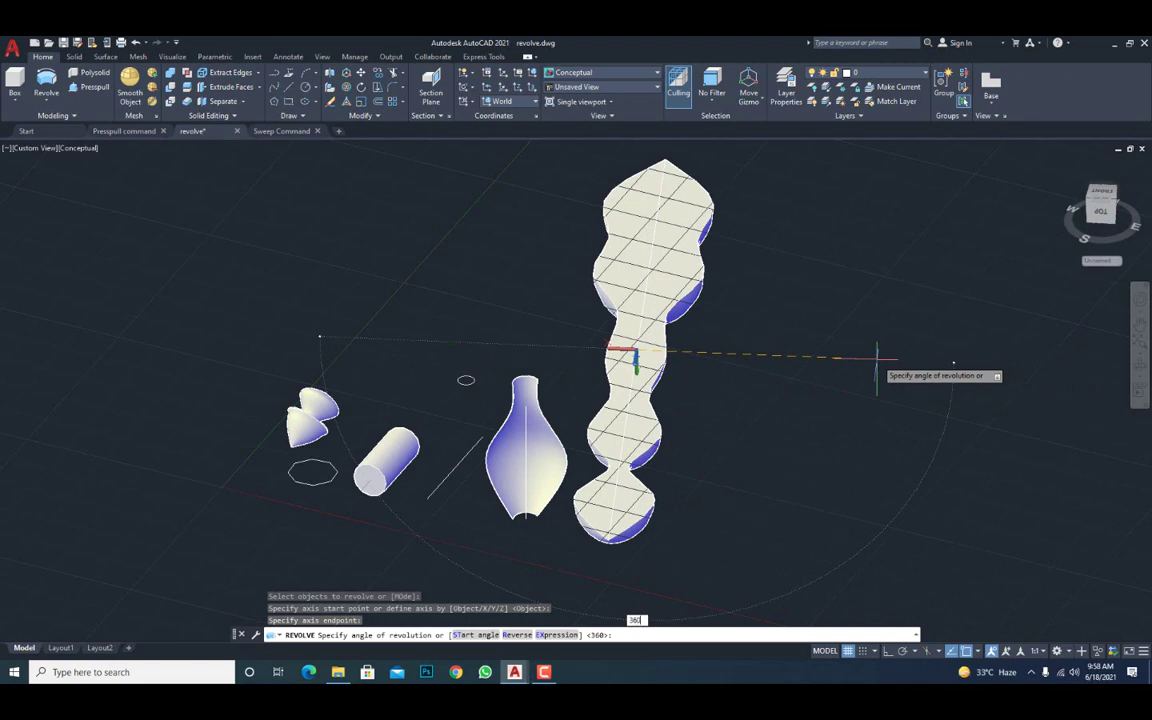
pyautogui.press('Return')
pyautogui.moveTo(699, 450)
pyautogui.keyDown('shift'); pyautogui.mouseDown(button='middle')
pyautogui.moveTo(545, 452)
pyautogui.moveTo(622, 444)
pyautogui.mouseUp(button='middle'); pyautogui.keyUp('shift')
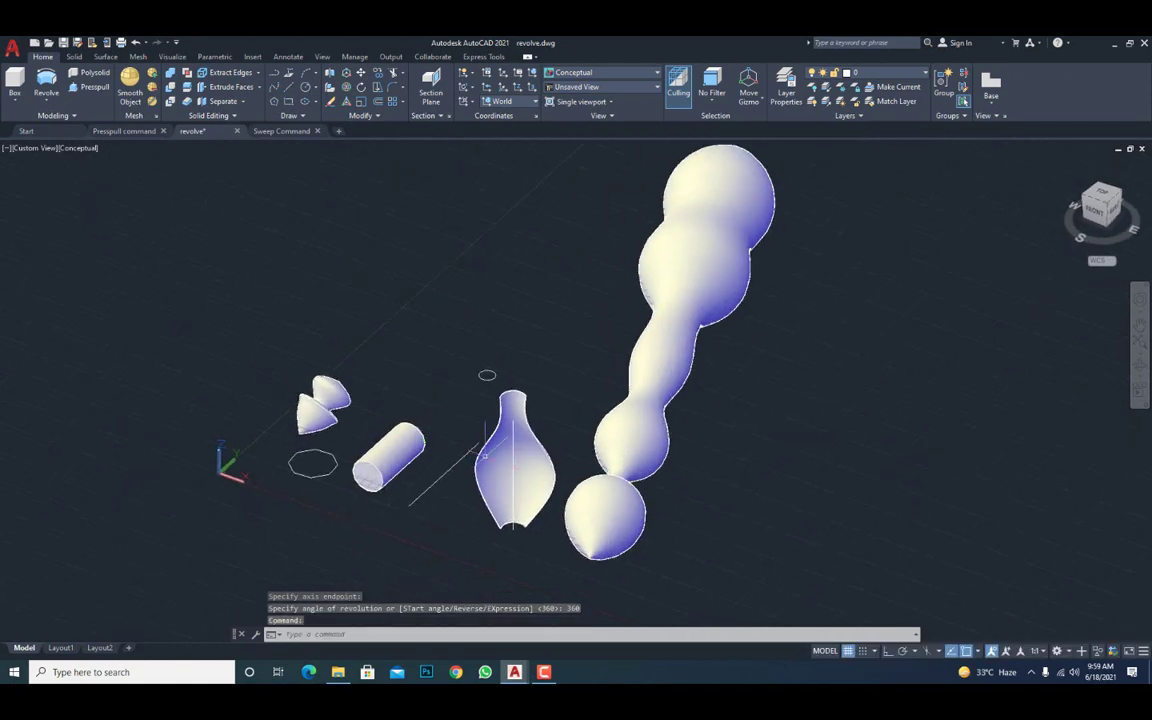
pyautogui.scroll(2, 513, 492)
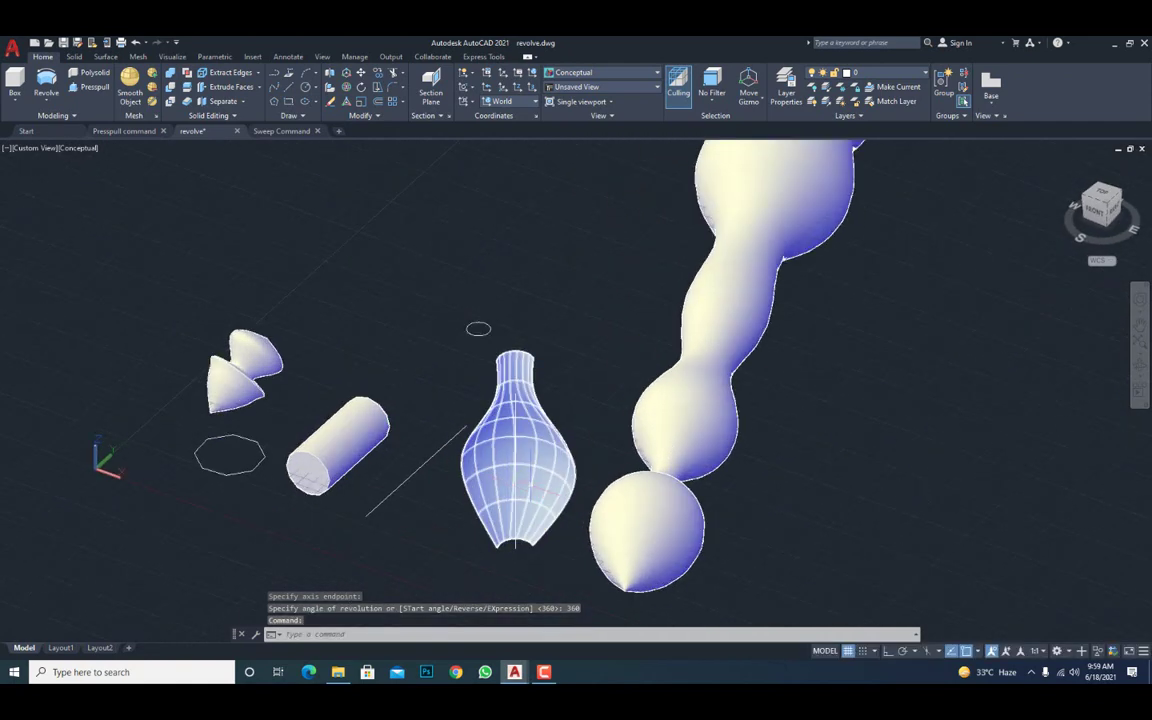
pyautogui.moveTo(513, 492)
pyautogui.keyDown('shift'); pyautogui.mouseDown(button='middle')
pyautogui.moveTo(601, 498)
pyautogui.moveTo(674, 525)
pyautogui.mouseUp(button='middle'); pyautogui.keyUp('shift')
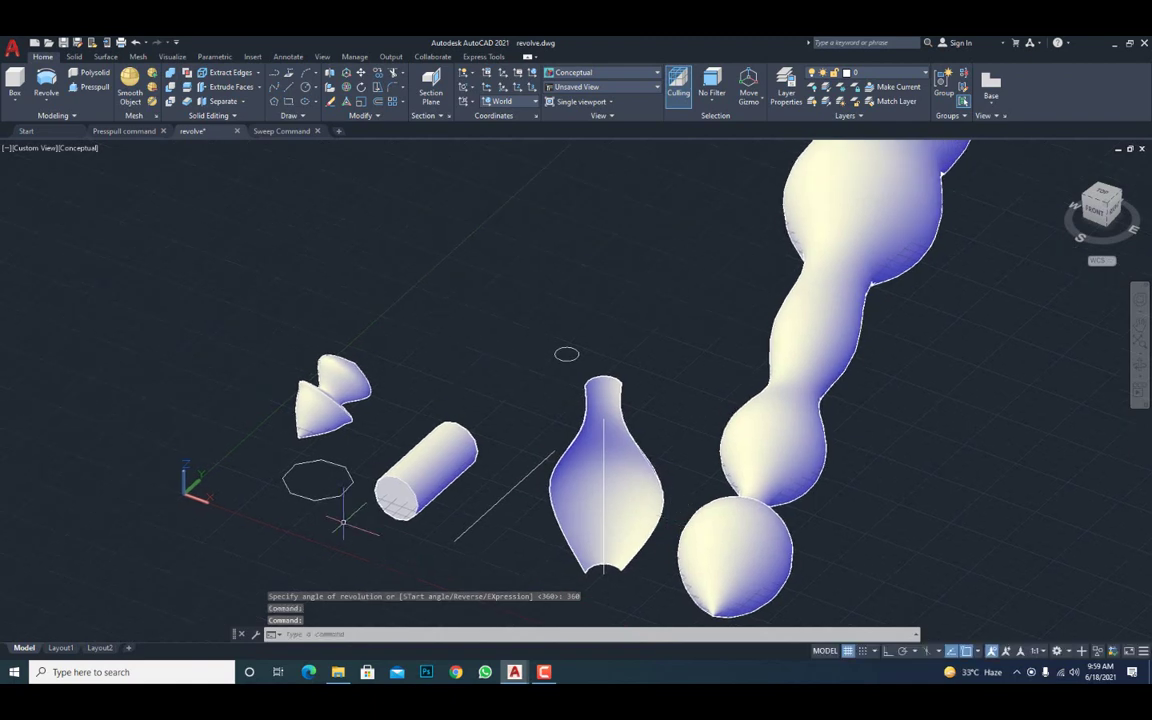
# - Zoom in on the small flat circle above the vase
pyautogui.scroll(-3, 437, 518)
pyautogui.scroll(3, 438, 514)
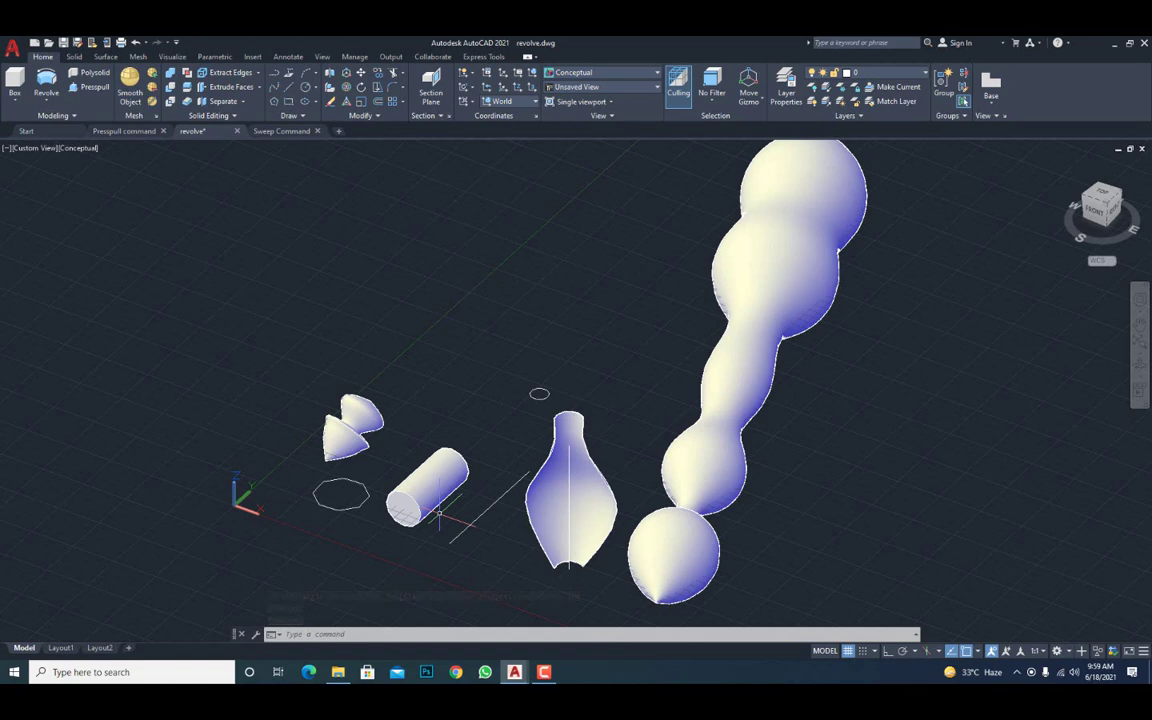
pyautogui.scroll(2, 570, 392)
pyautogui.scroll(2, 560, 391)
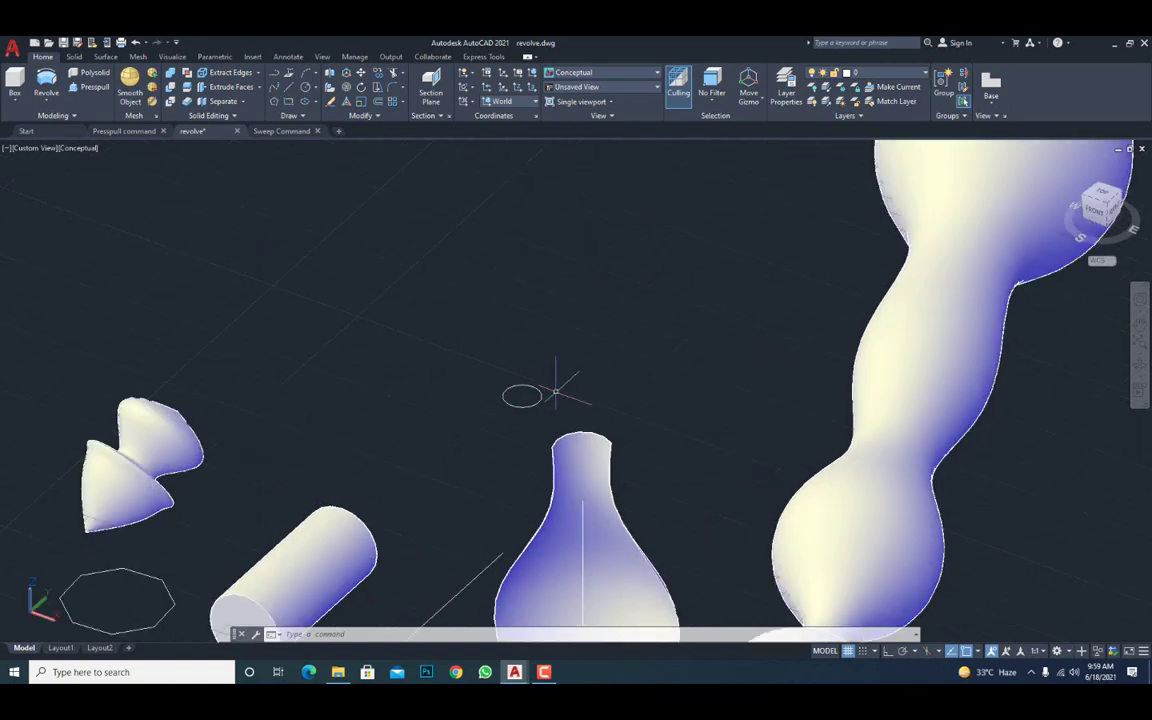
pyautogui.scroll(1, 550, 398)
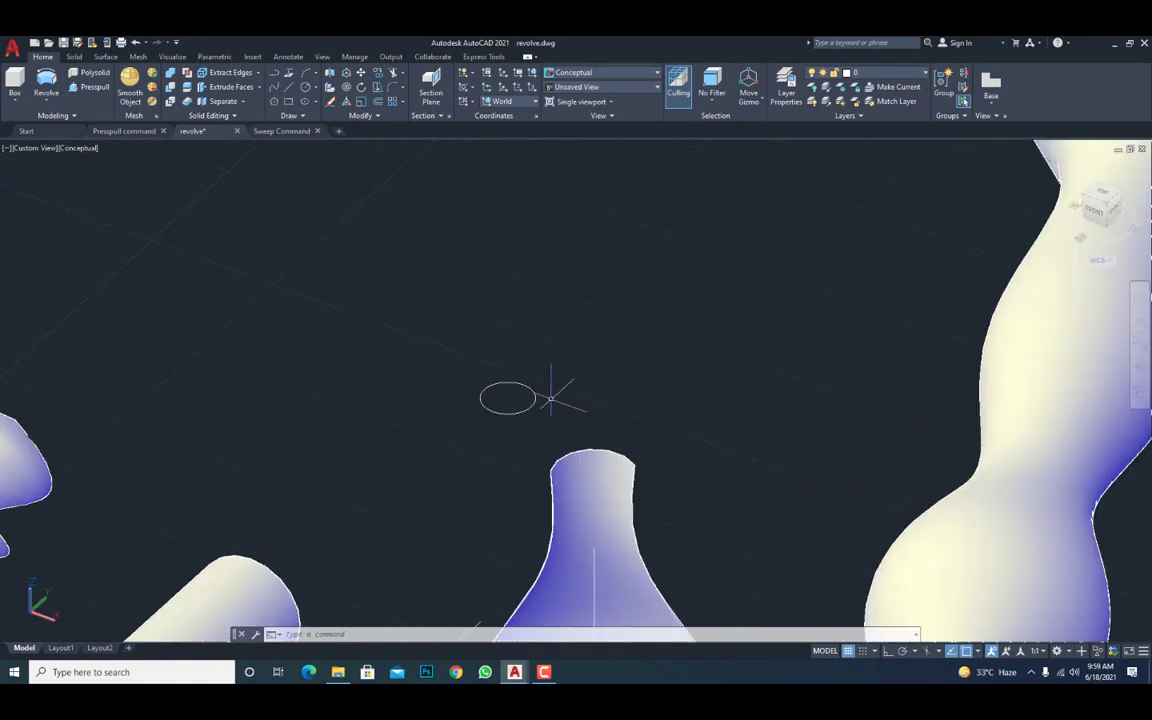
pyautogui.scroll(-3, 451, 410)
pyautogui.scroll(1, 455, 390)
pyautogui.scroll(1, 463, 380)
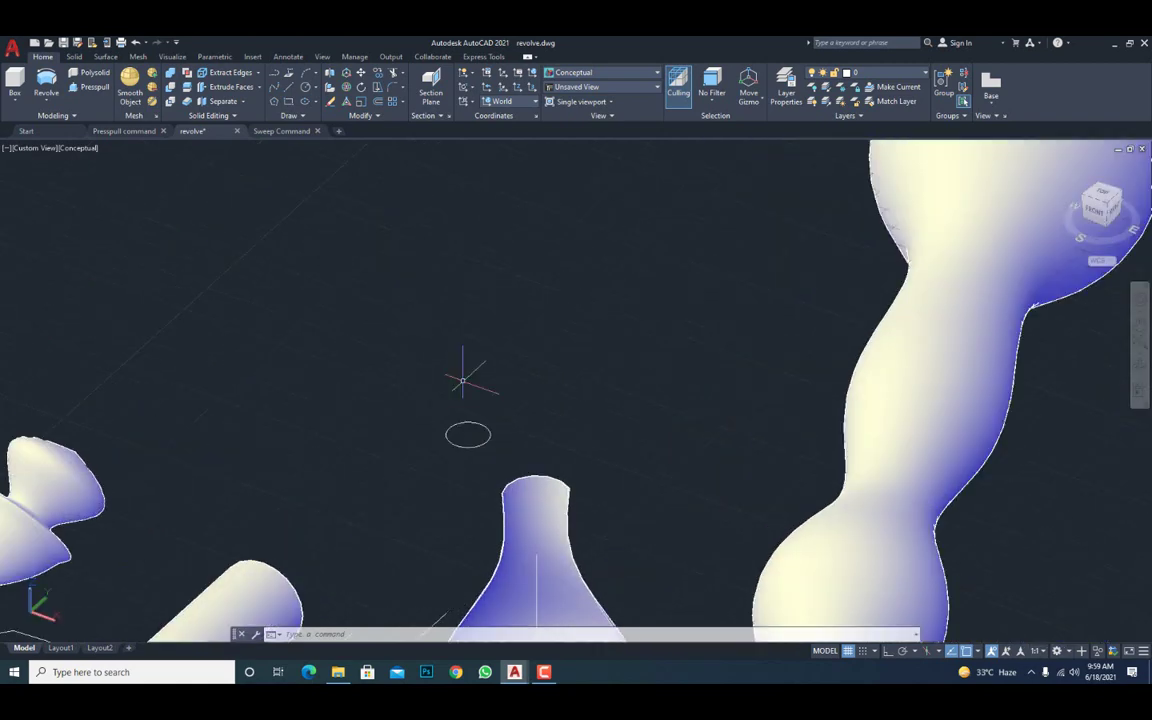
# - Revolve the small circle 180° in reversed direction about a two-point axis into a half torus
pyautogui.click(43, 100)
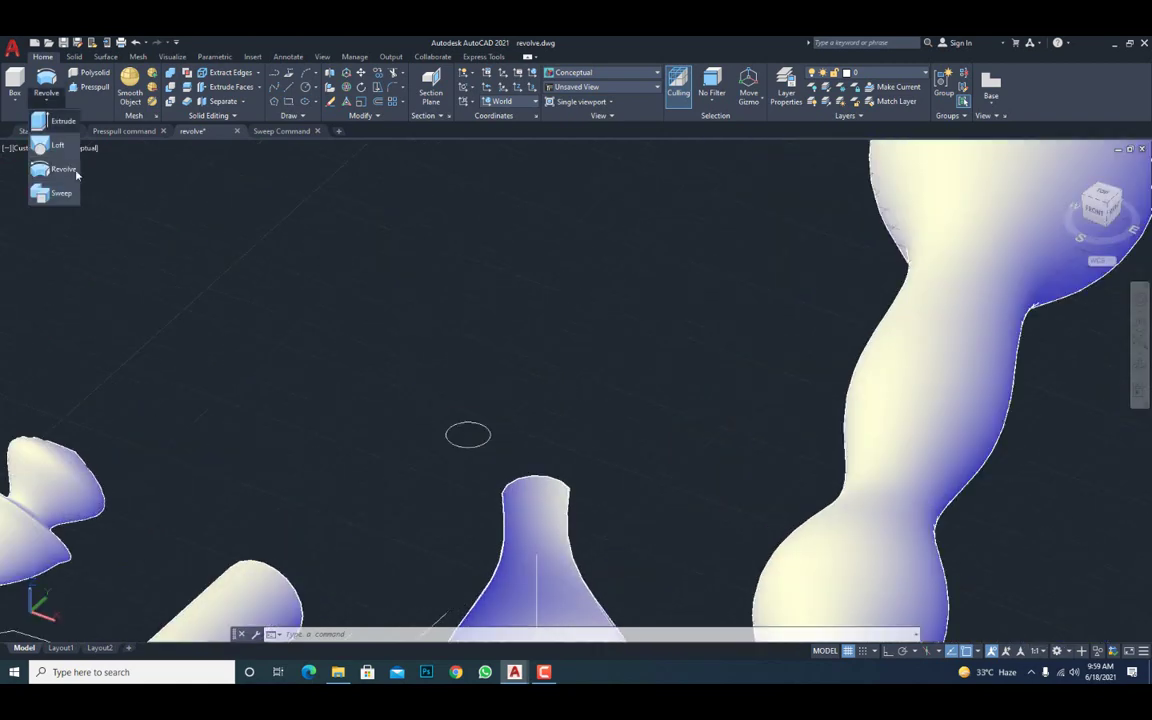
pyautogui.click(66, 171)
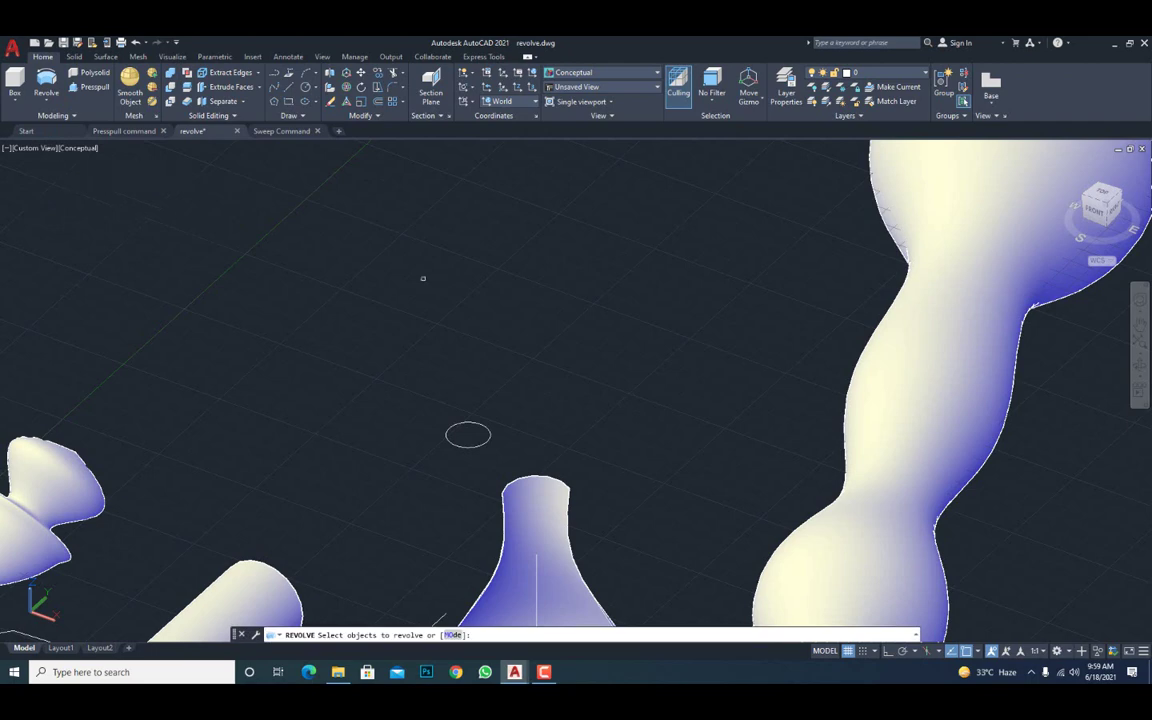
pyautogui.scroll(1, 488, 477)
pyautogui.scroll(1, 520, 457)
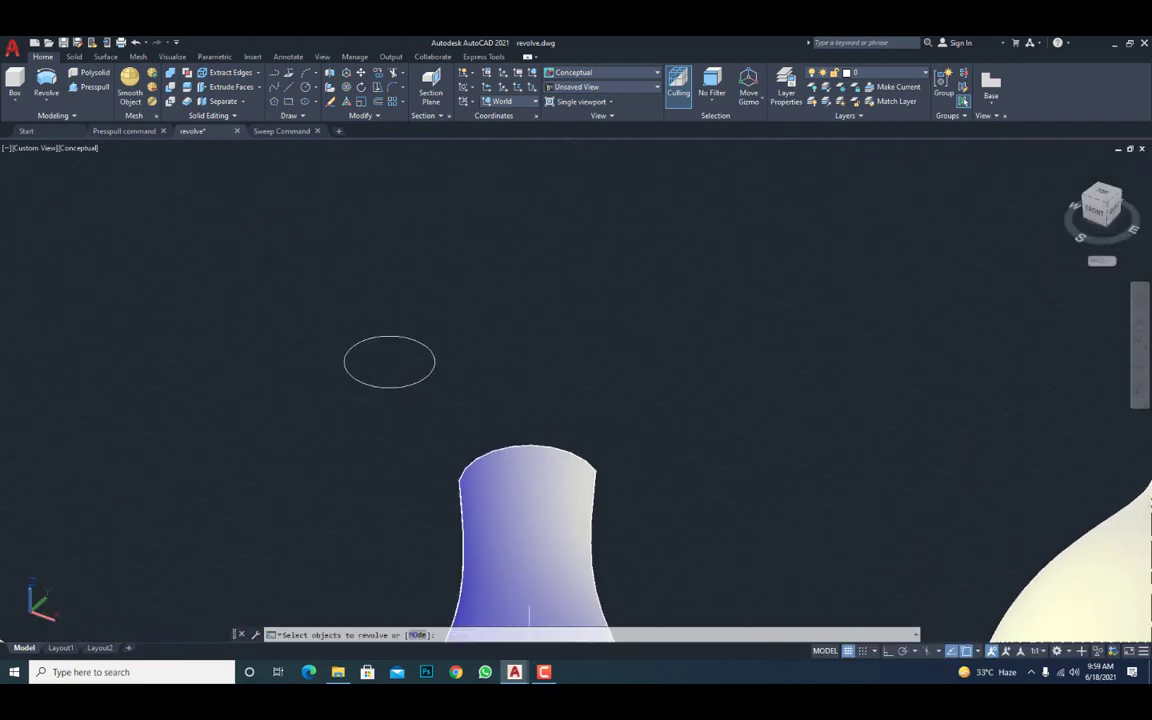
pyautogui.click(417, 383)
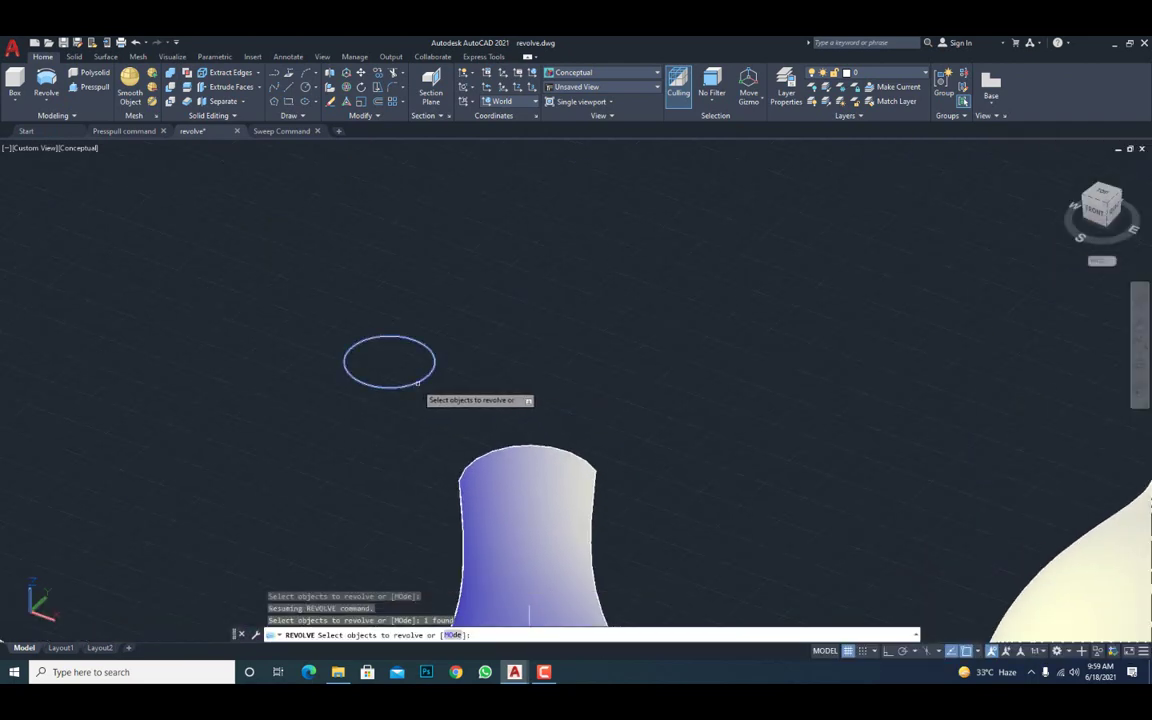
pyautogui.press('Return')
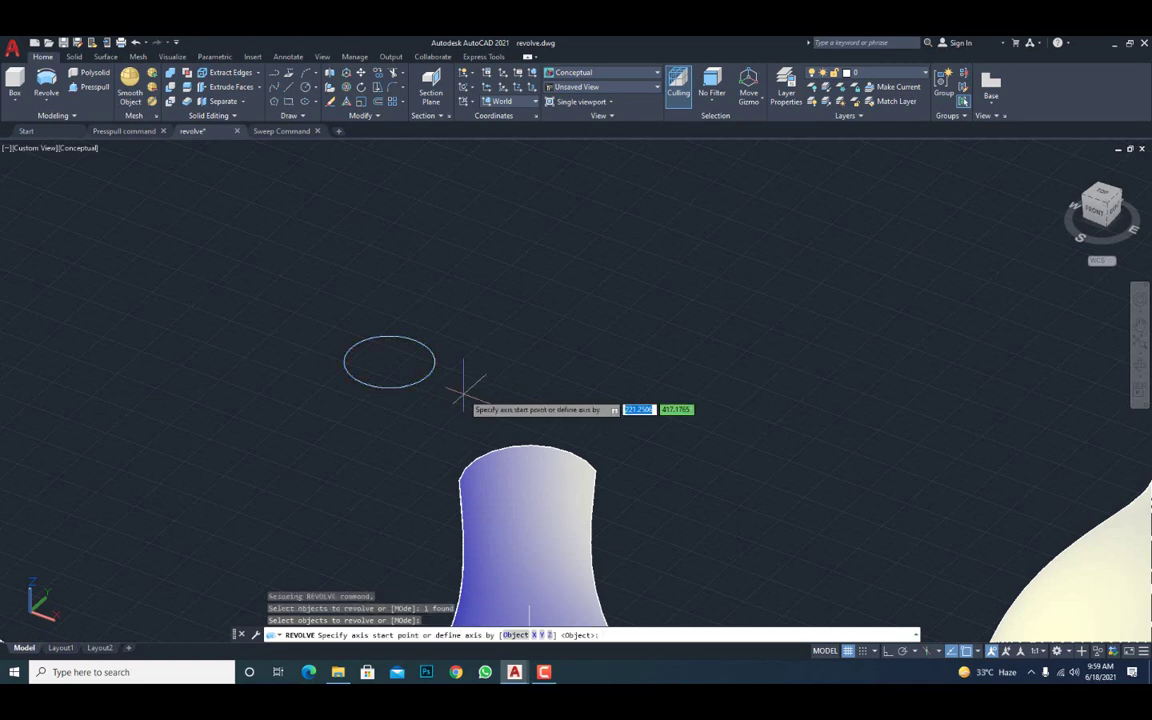
pyautogui.click(541, 330)
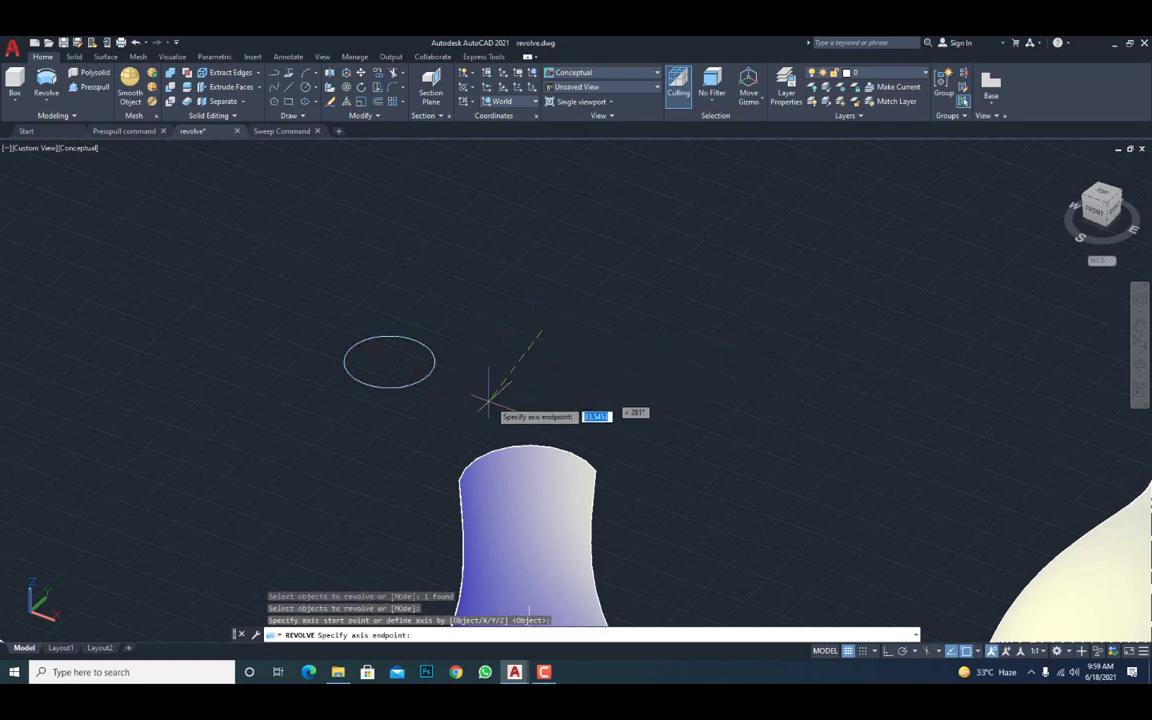
pyautogui.click(405, 470)
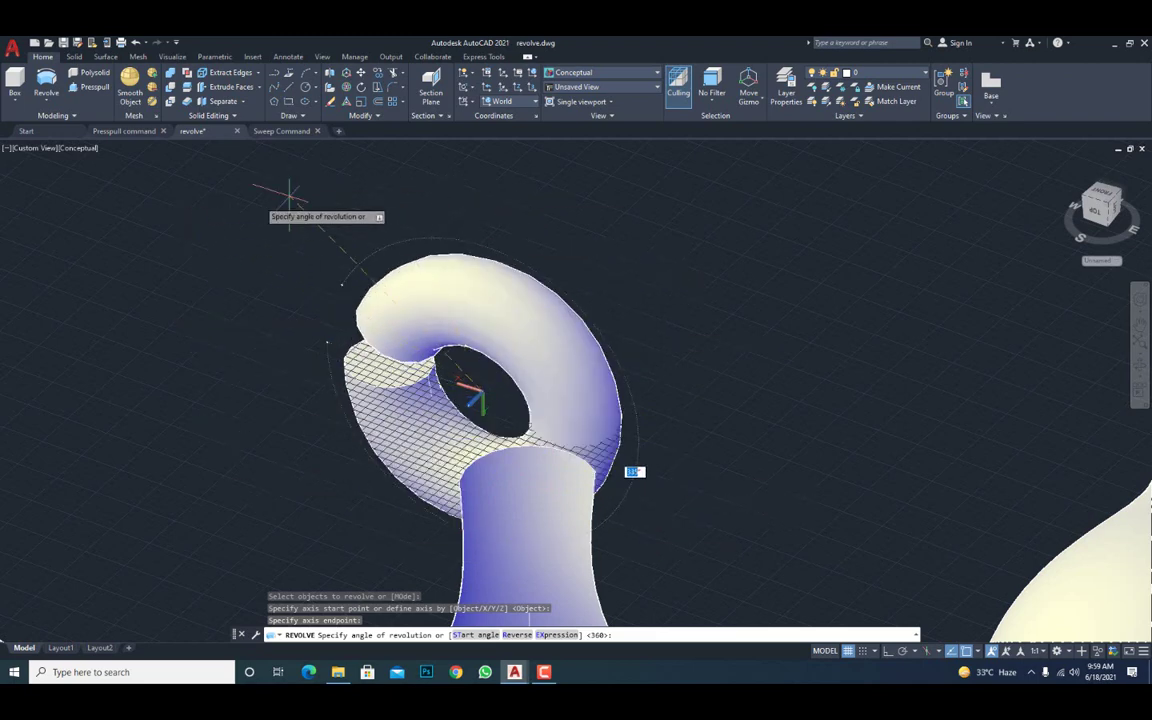
pyautogui.rightClick(636, 318)
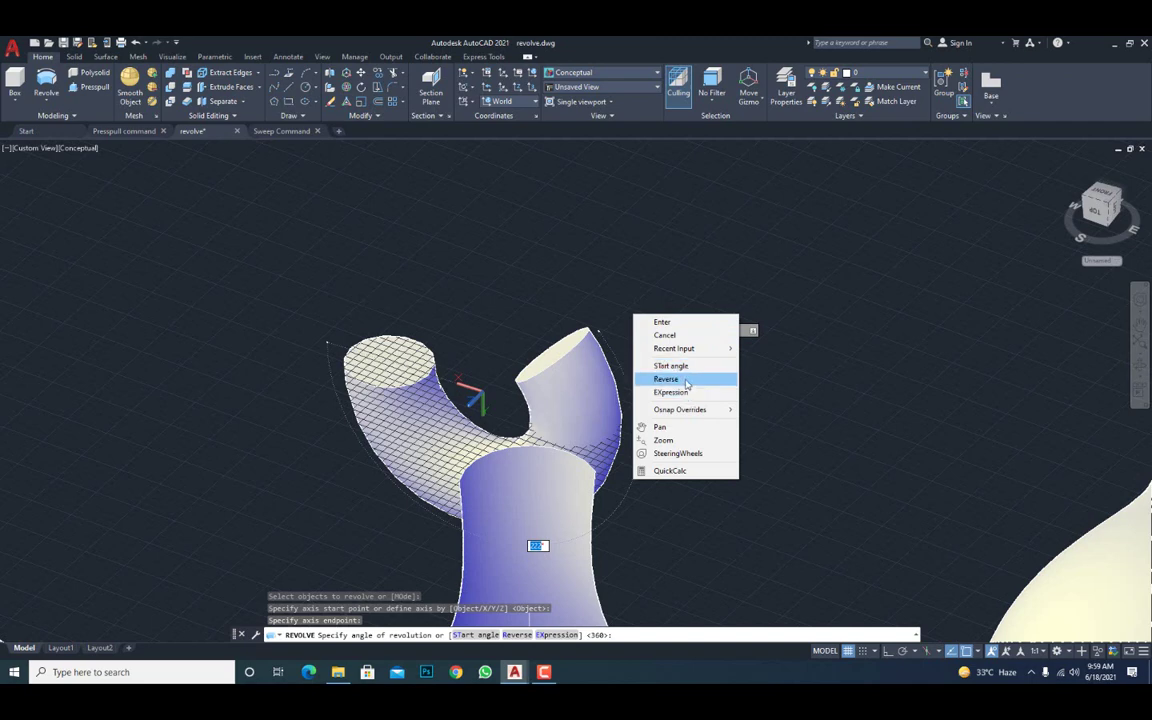
pyautogui.click(686, 382)
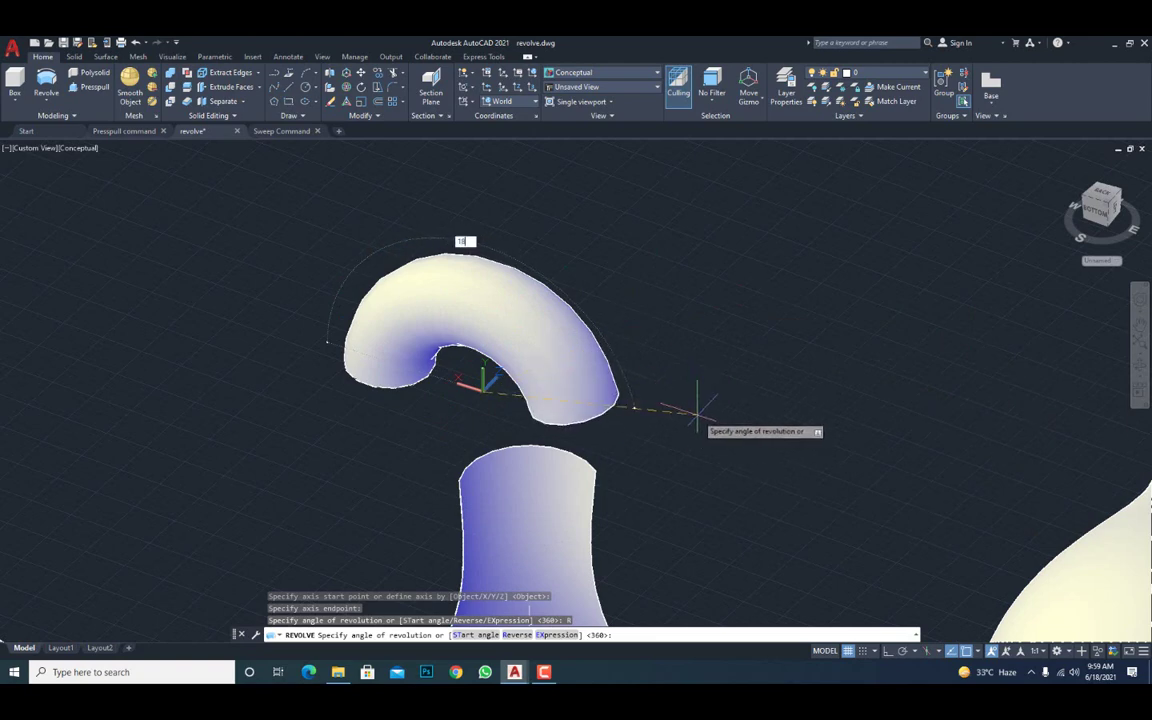
pyautogui.write('180')
pyautogui.press('Return')
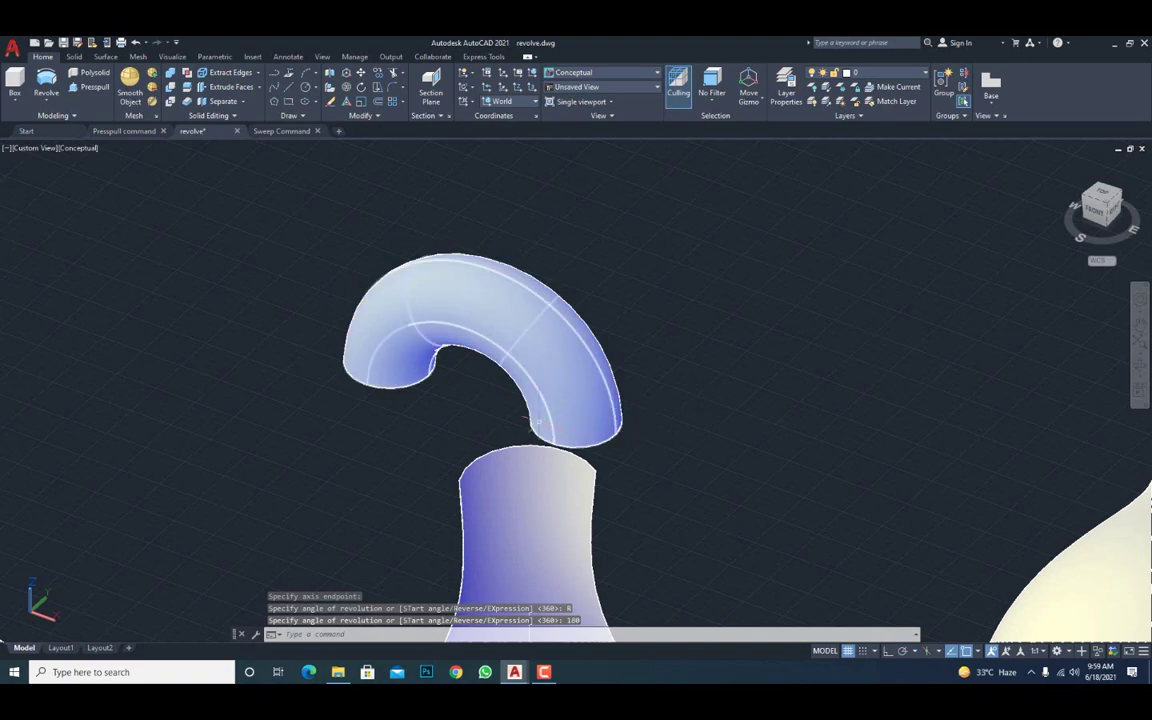
# - Orbit and zoom to inspect the half torus alongside the other solids
pyautogui.moveTo(419, 437)
pyautogui.keyDown('shift'); pyautogui.mouseDown(button='middle')
pyautogui.moveTo(494, 392)
pyautogui.moveTo(507, 411)
pyautogui.moveTo(429, 440)
pyautogui.moveTo(460, 465)
pyautogui.moveTo(483, 434)
pyautogui.moveTo(463, 424)
pyautogui.moveTo(368, 476)
pyautogui.moveTo(468, 419)
pyautogui.moveTo(450, 379)
pyautogui.moveTo(455, 424)
pyautogui.moveTo(471, 440)
pyautogui.moveTo(363, 476)
pyautogui.moveTo(385, 477)
pyautogui.moveTo(388, 460)
pyautogui.moveTo(419, 450)
pyautogui.mouseUp(button='middle'); pyautogui.keyUp('shift')
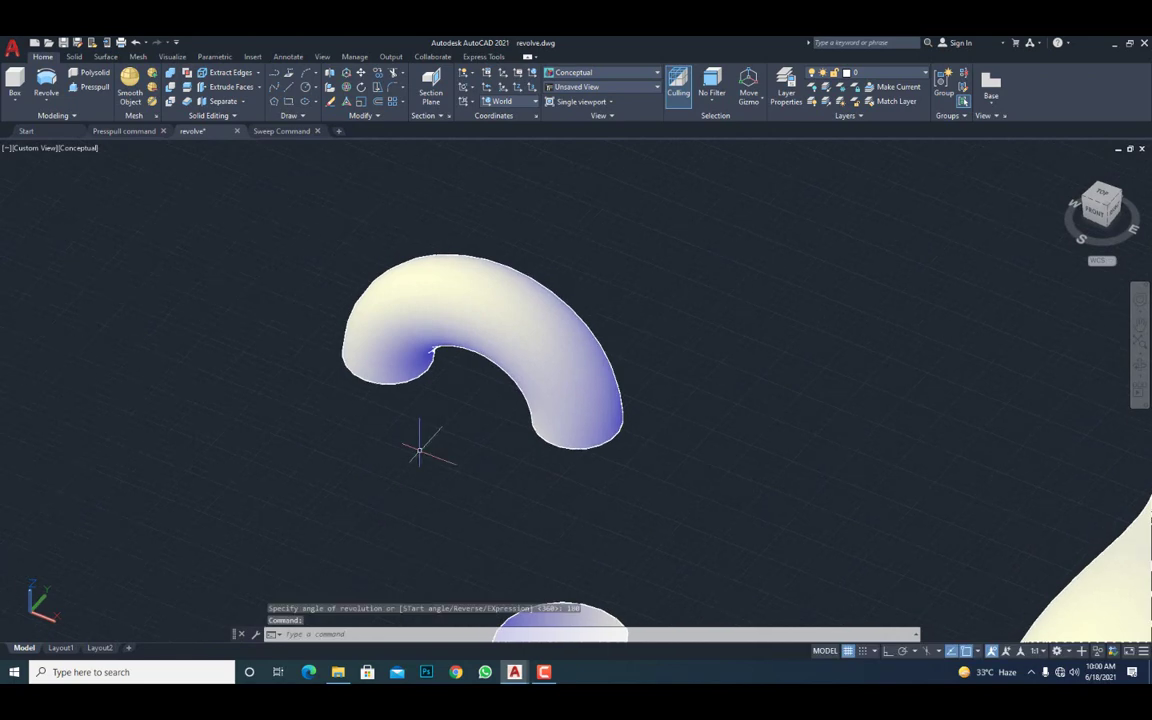
pyautogui.scroll(-5, 395, 413)
pyautogui.scroll(2, 340, 537)
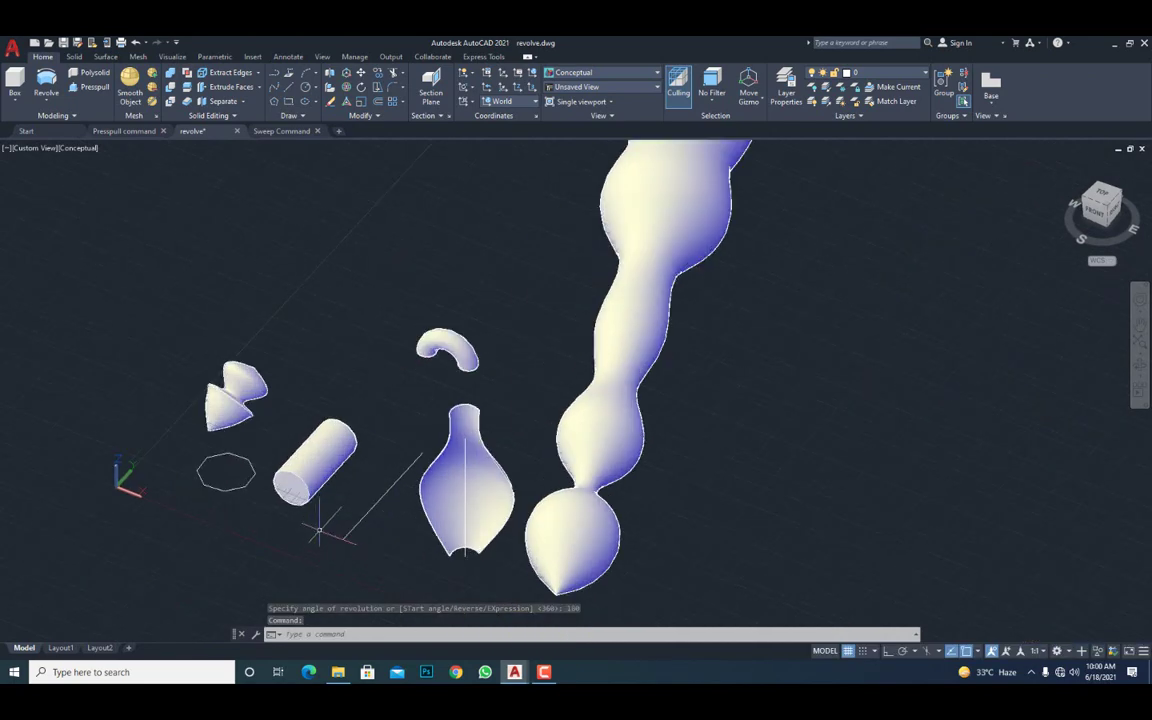
pyautogui.moveTo(321, 527); pyautogui.dragTo(690, 535, button='middle')
pyautogui.scroll(3, 652, 522)
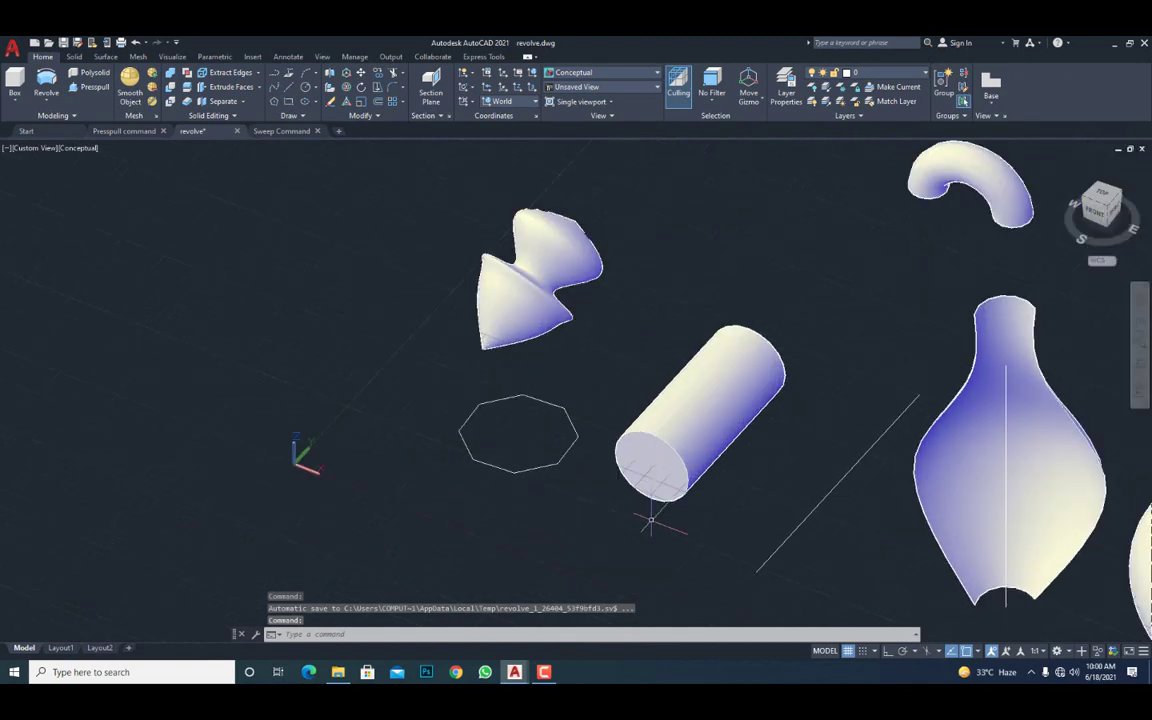
pyautogui.scroll(2, 620, 500)
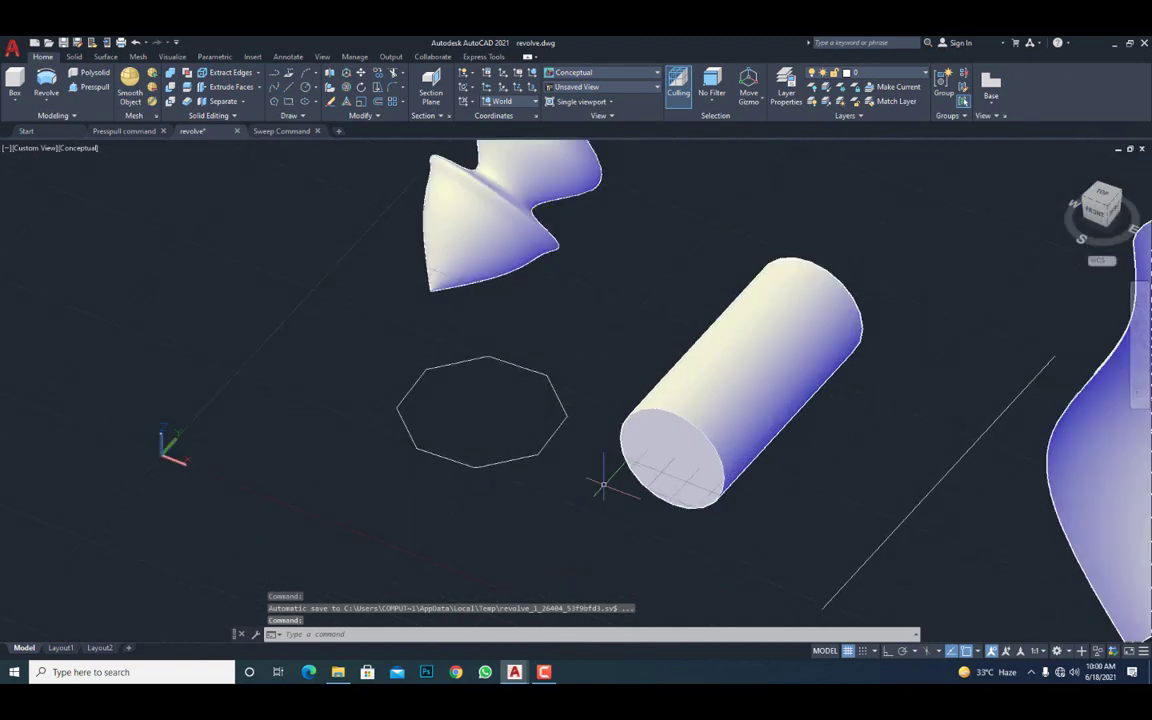
pyautogui.click(43, 102)
# - Revolve the octagon about an axis through its right vertex, starting at 30°, to a picked sweep angle
pyautogui.click(48, 168)
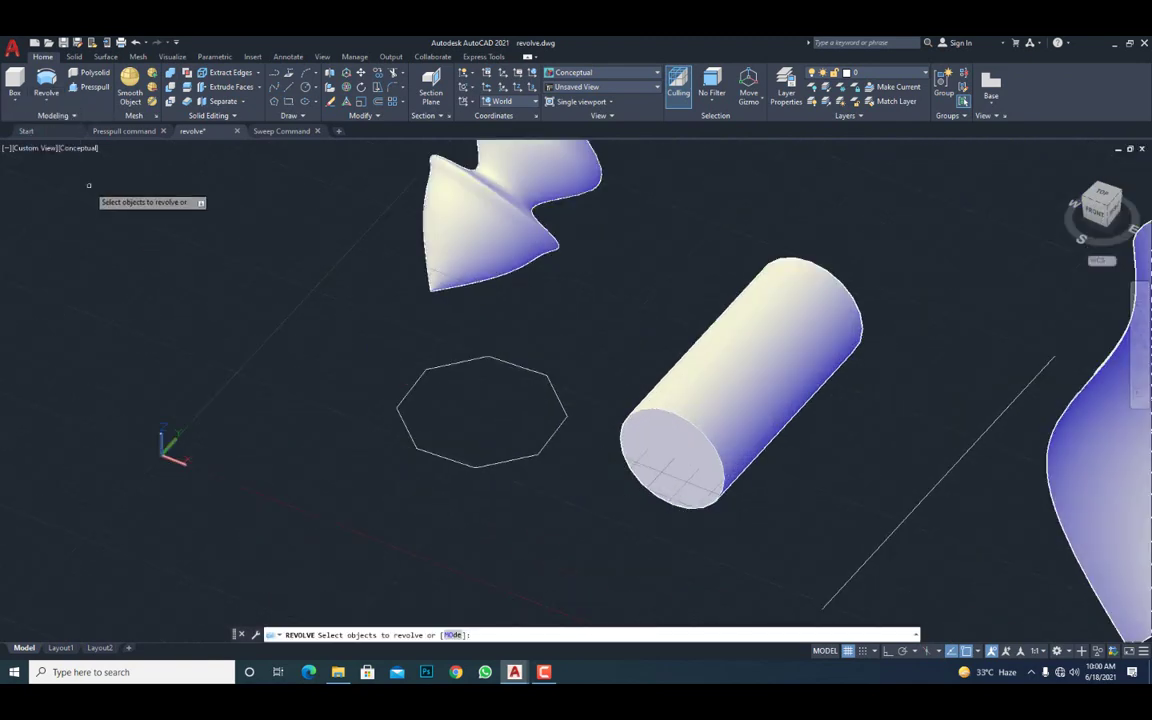
pyautogui.click(438, 455)
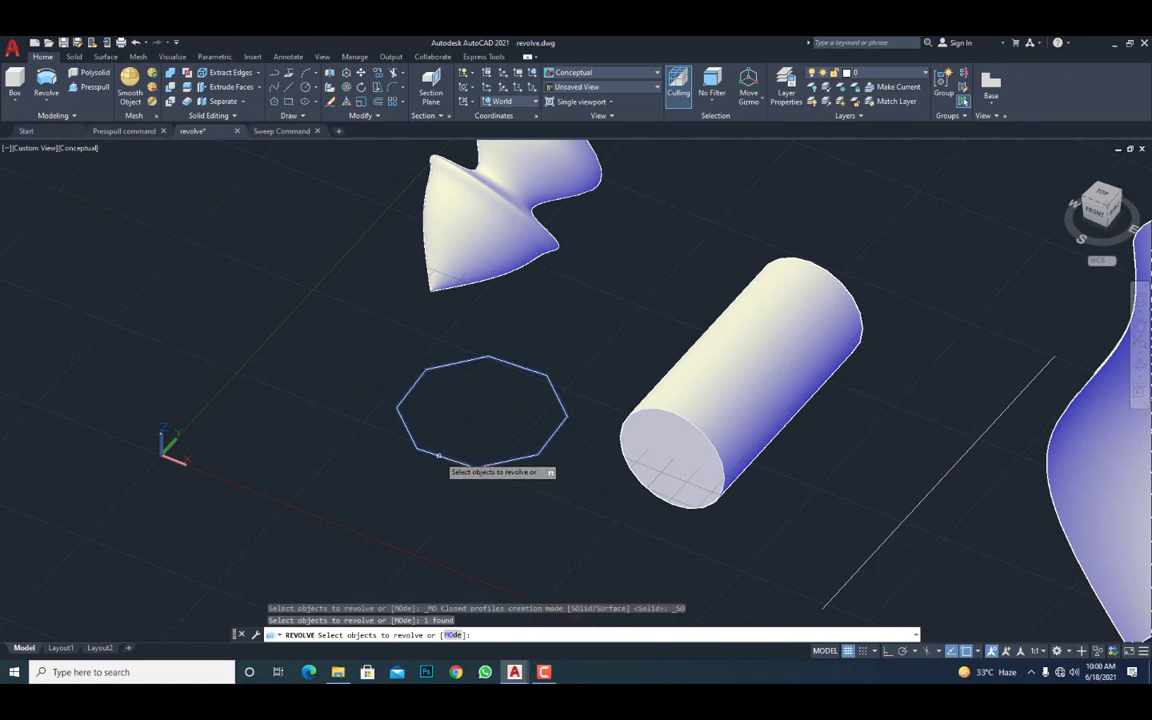
pyautogui.press('Return')
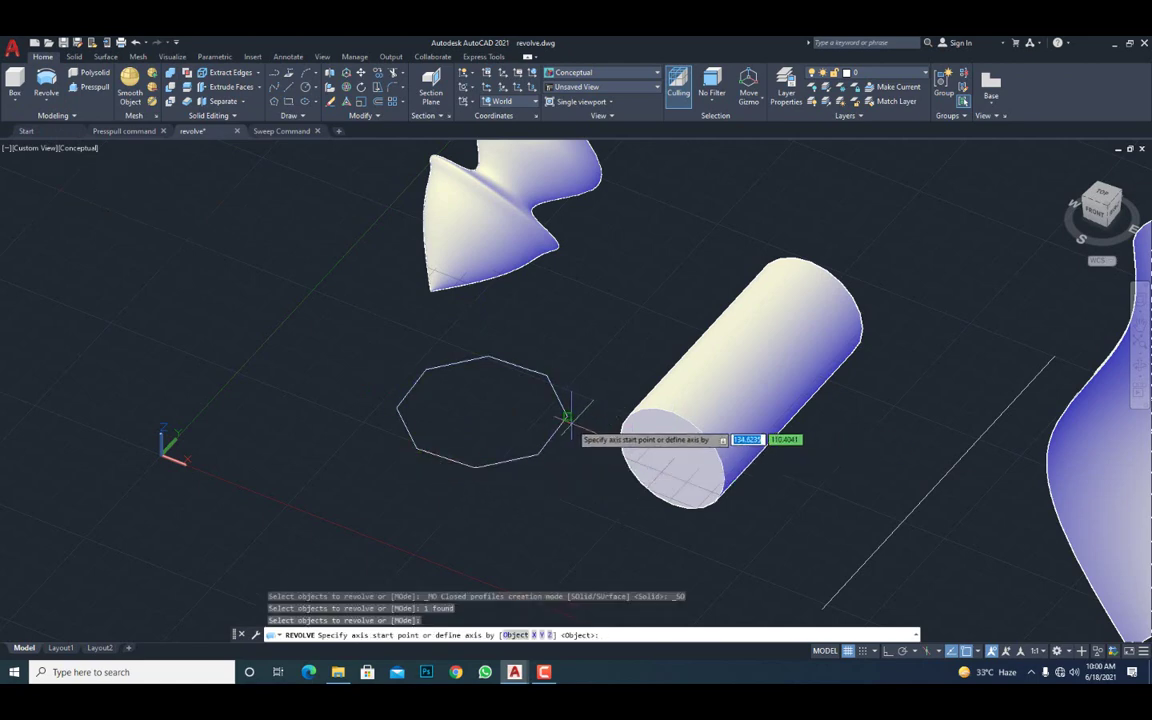
pyautogui.click(568, 415)
pyautogui.click(538, 460)
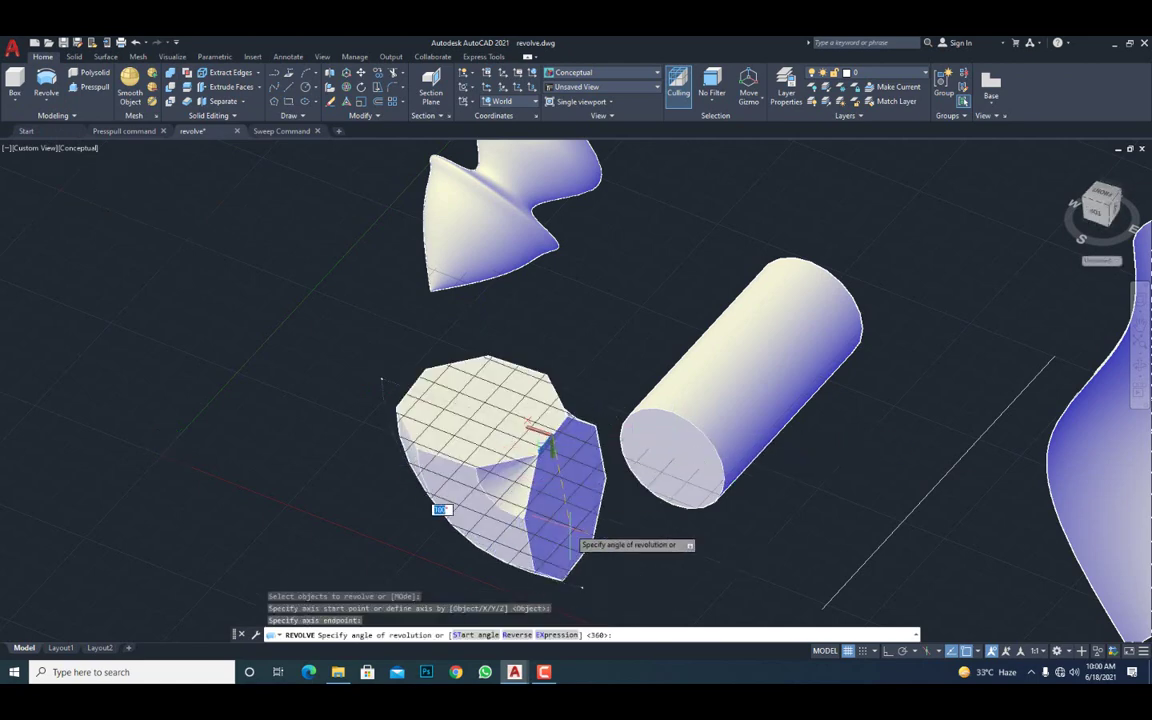
pyautogui.rightClick(601, 540)
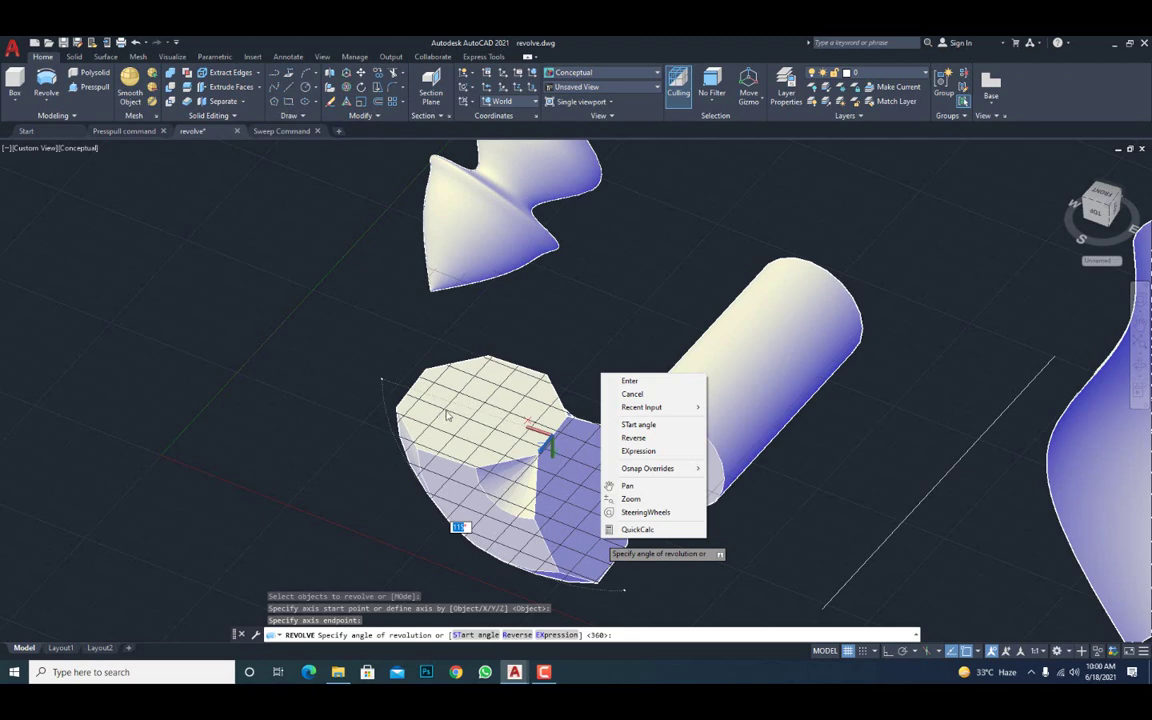
pyautogui.click(628, 425)
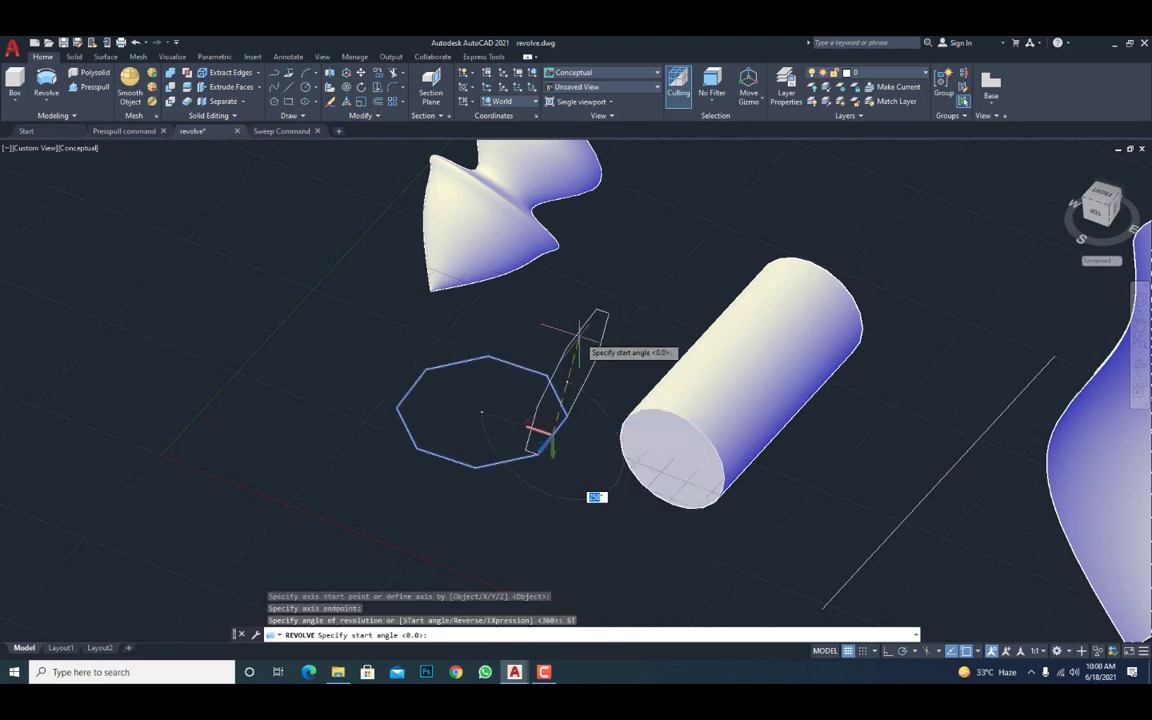
pyautogui.write('30')
pyautogui.press('Return')
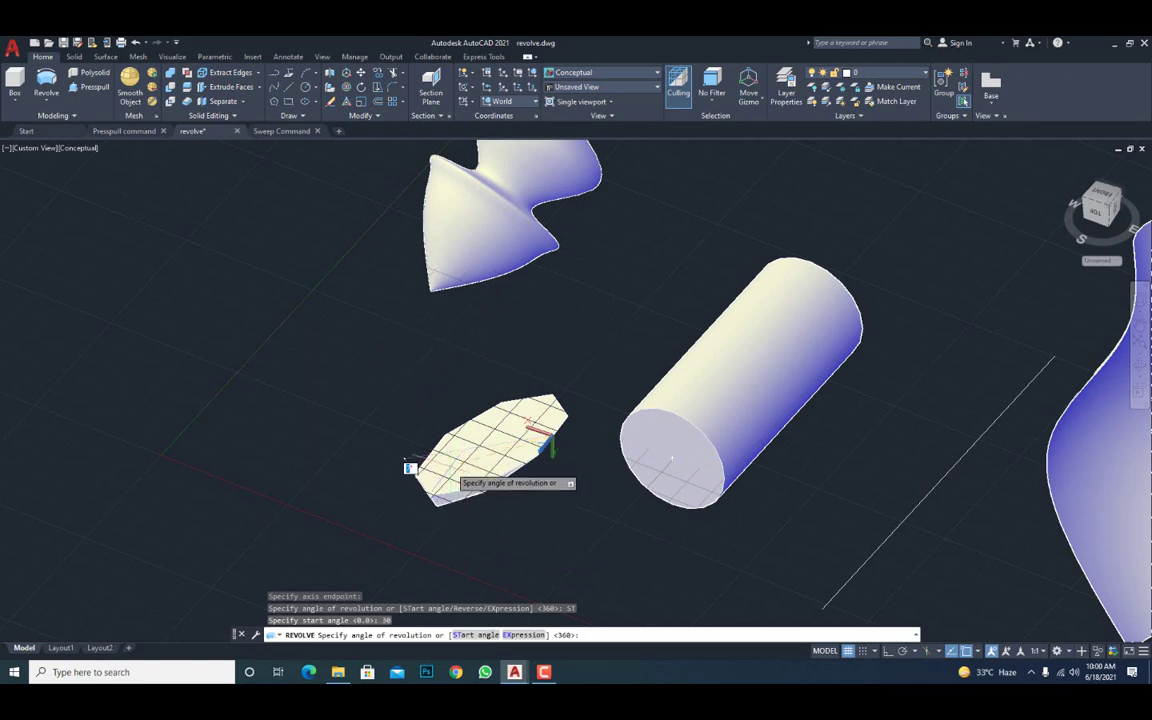
pyautogui.click(396, 338)
pyautogui.scroll(-3, 396, 345)
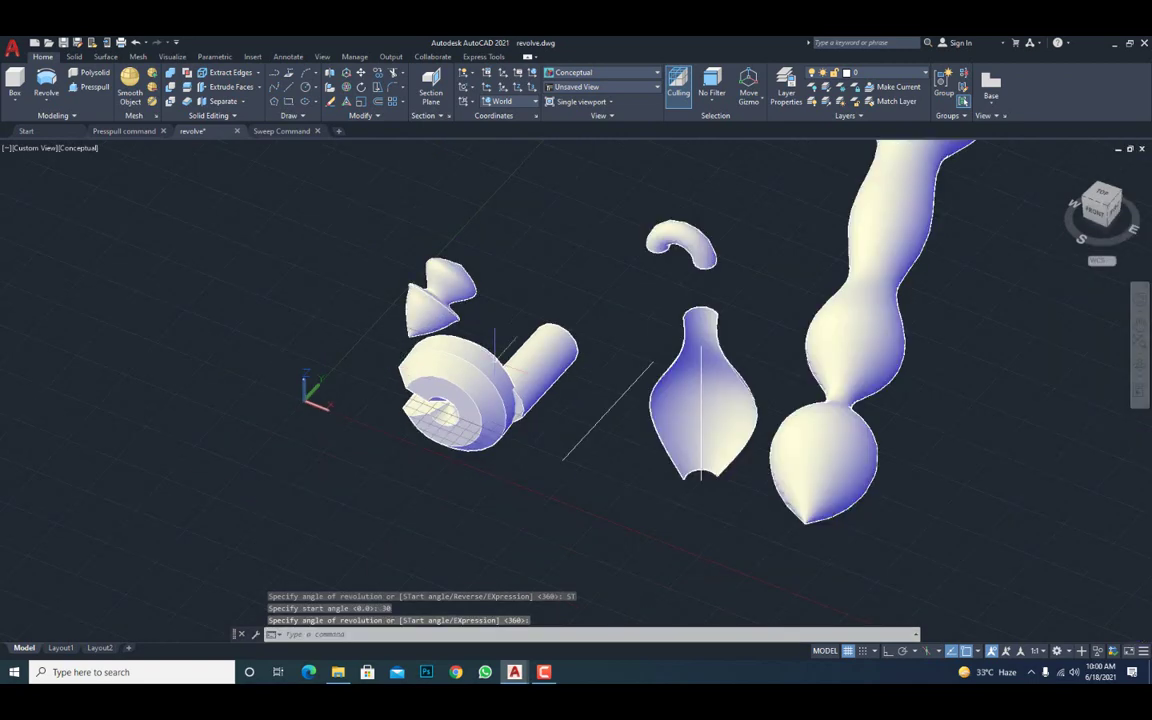
pyautogui.moveTo(495, 345)
pyautogui.mouseDown(button='middle')
pyautogui.moveTo(476, 386)
pyautogui.moveTo(315, 405)
pyautogui.mouseUp(button='middle')
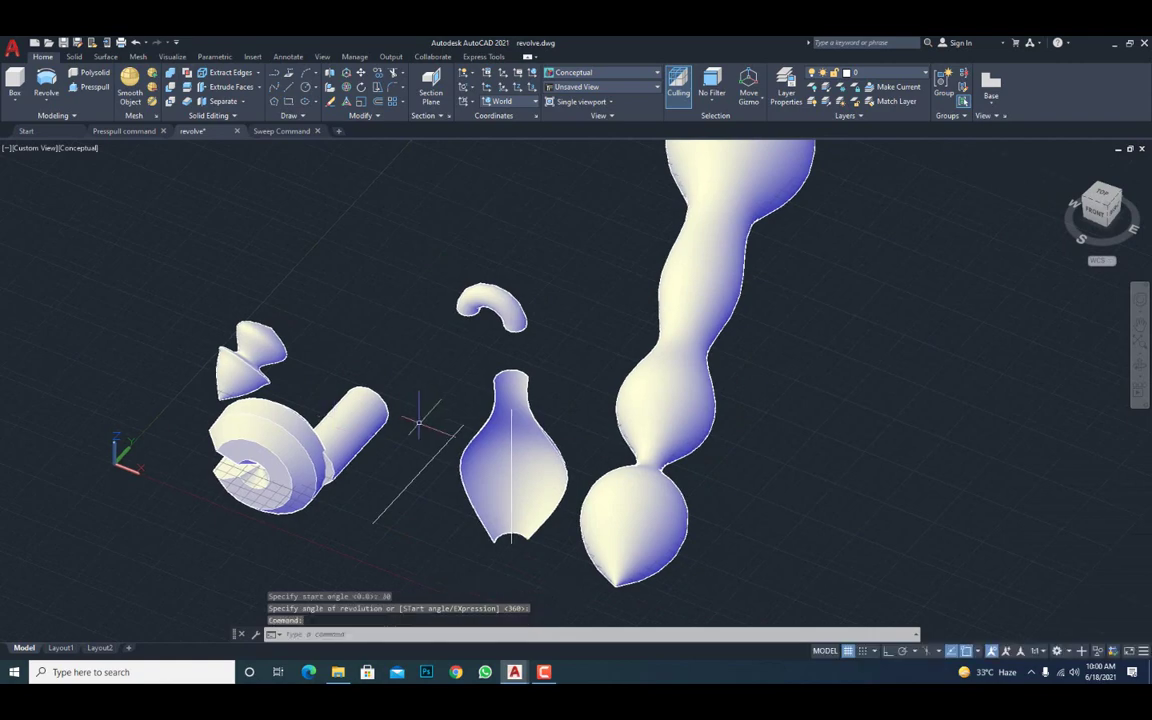